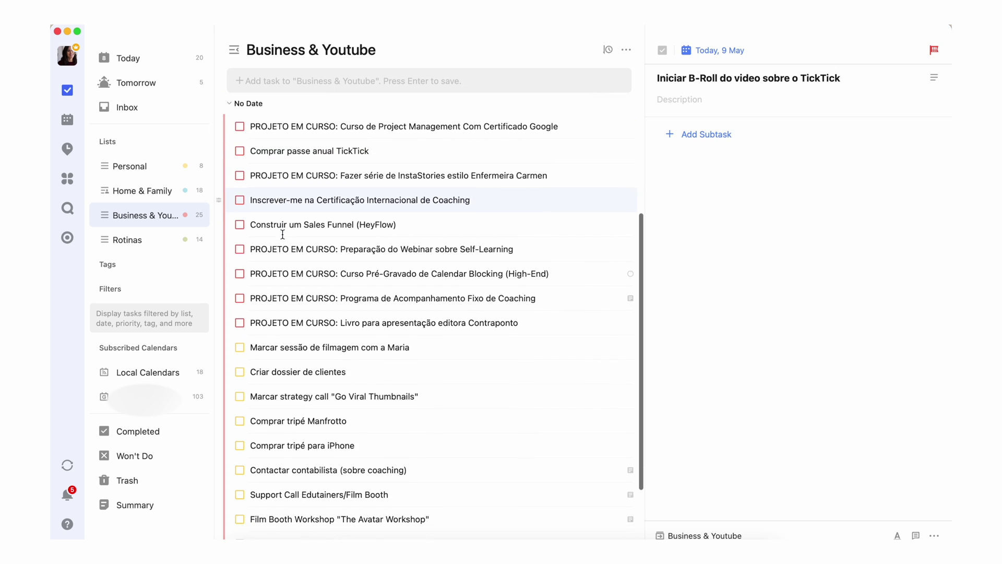
scroll(283, 235, down, 3)
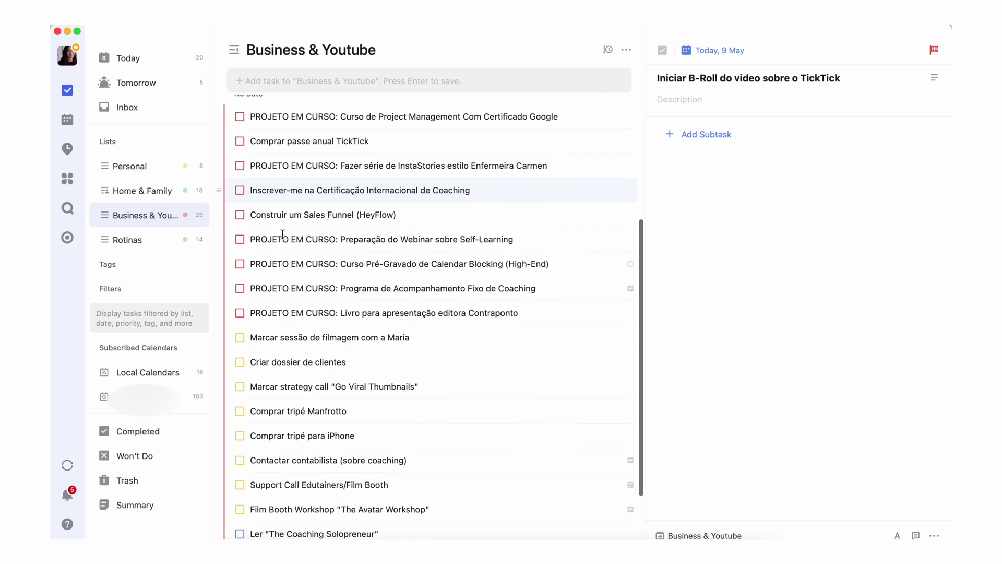
Step: Switch to the calendar view and show the third-party calendar subscription settings
click(66, 120)
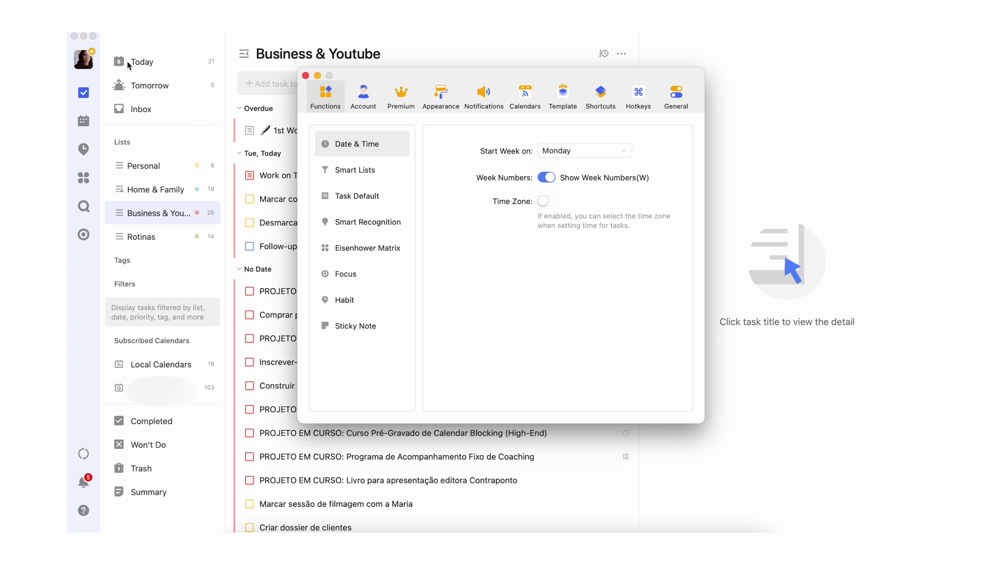
click(582, 120)
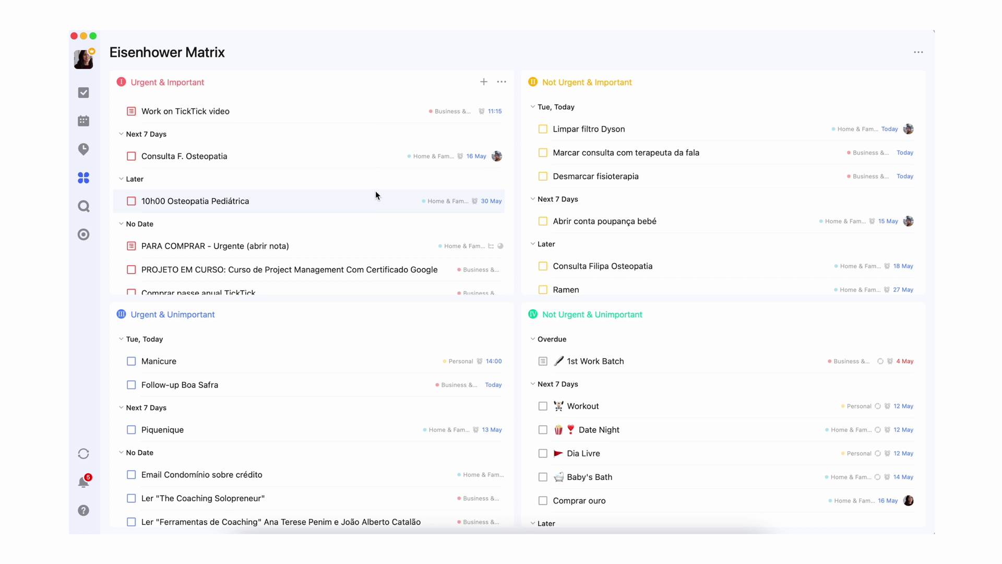
scroll(385, 218, down, 1)
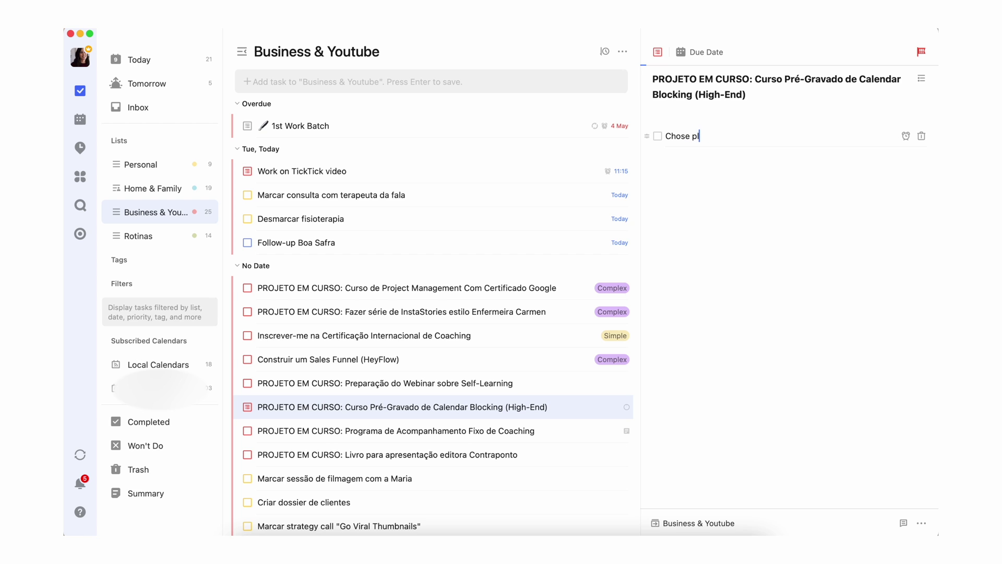
Step: Add the subtasks Chose platform and Create course outline
text(atform)
key(Return)
text(Create course outline)
key(Return)
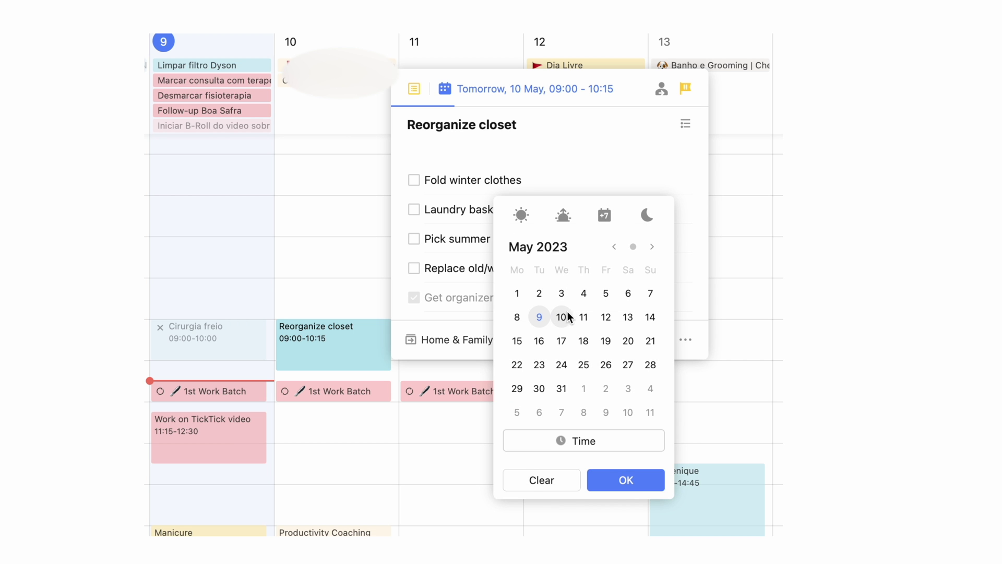
Step: Confirm the new date for Reorganize closet and add Clean bathrooms as a task
click(603, 473)
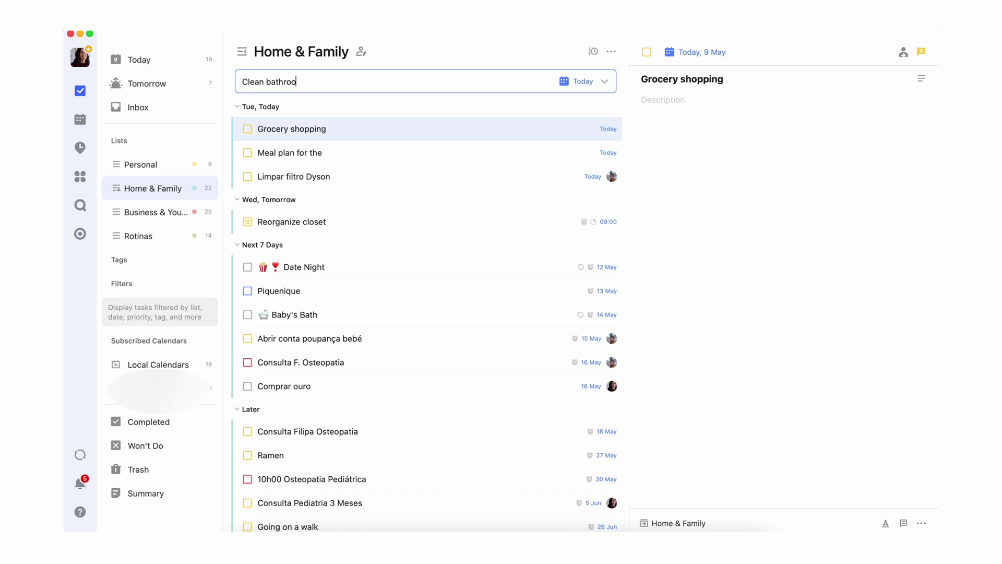
text(ms)
key(Return)
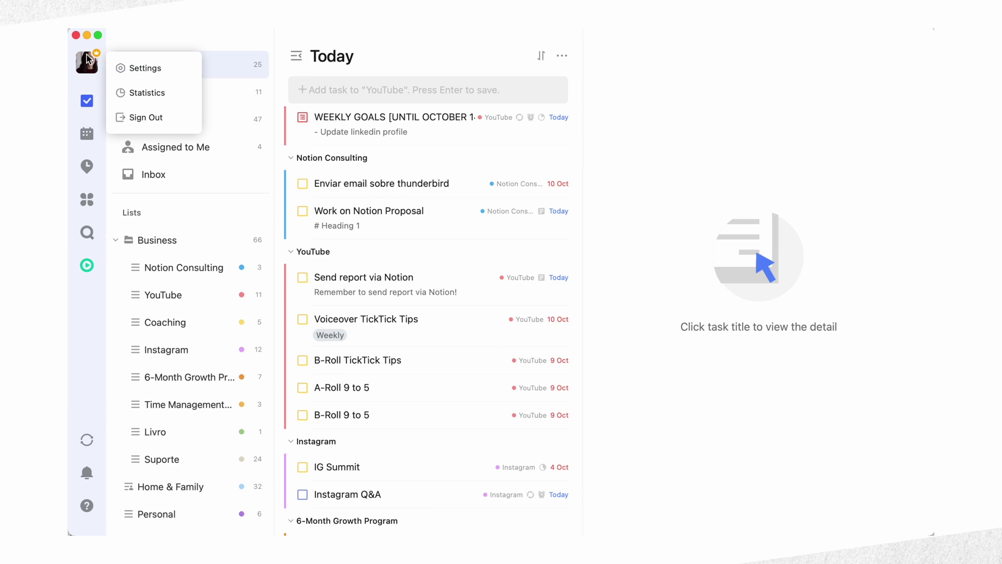
Step: In Settings > Calendars, start adding a new third-party calendar subscription
click(135, 68)
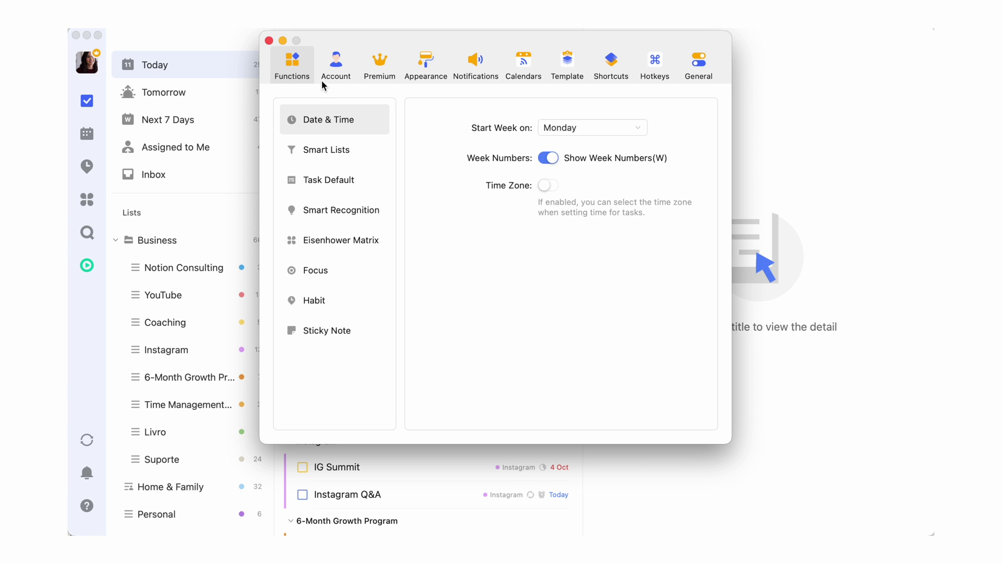
click(520, 73)
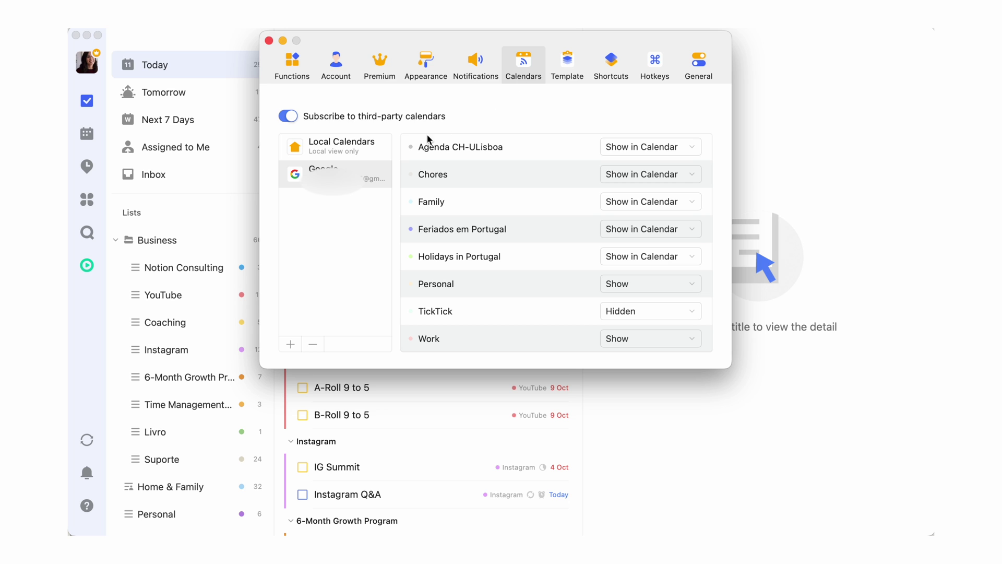
click(290, 344)
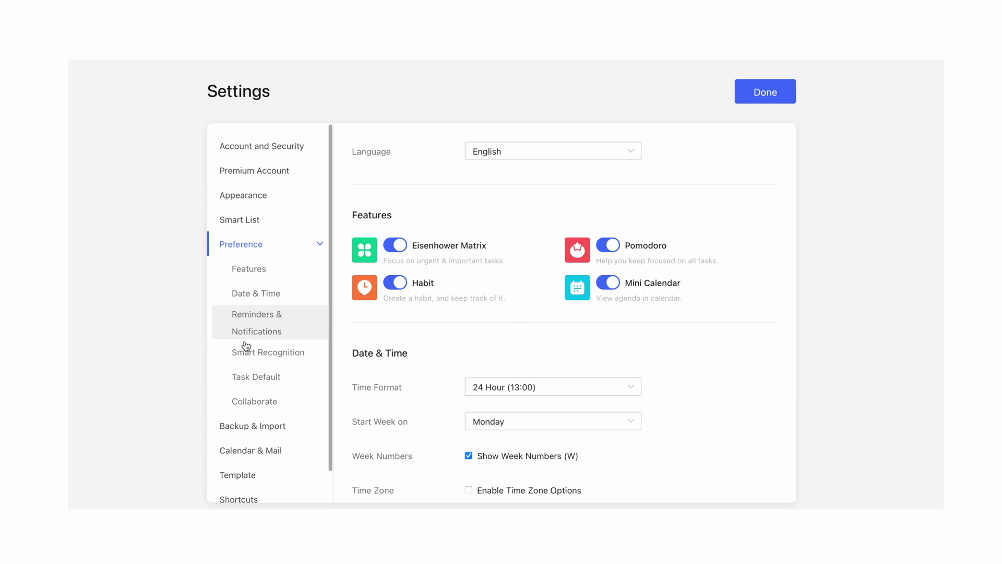
scroll(251, 391, down, 2)
Step: Open Calendar & Mail settings and scroll down to the calendar subscription URL
scroll(250, 397, down, 1)
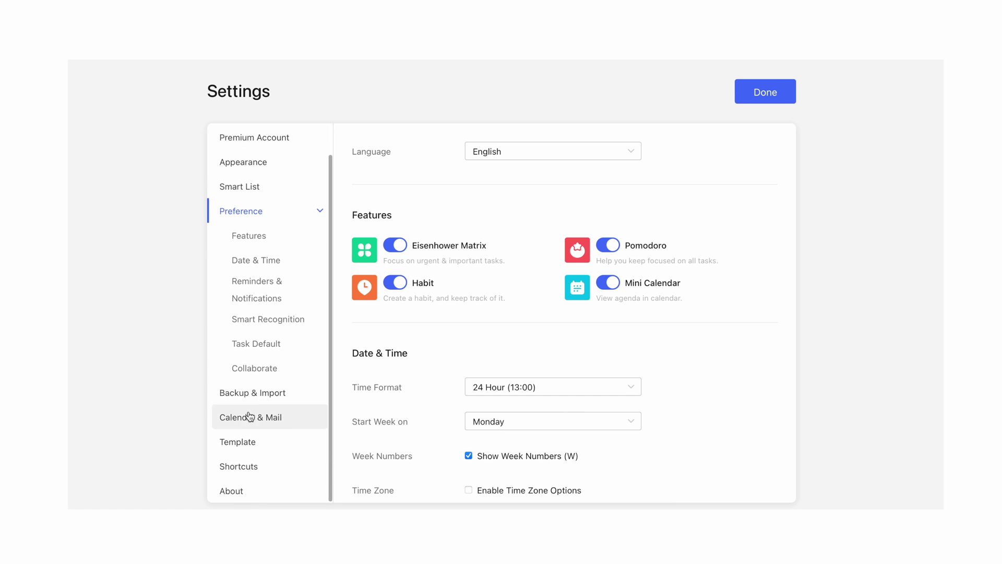
click(249, 415)
scroll(412, 370, down, 3)
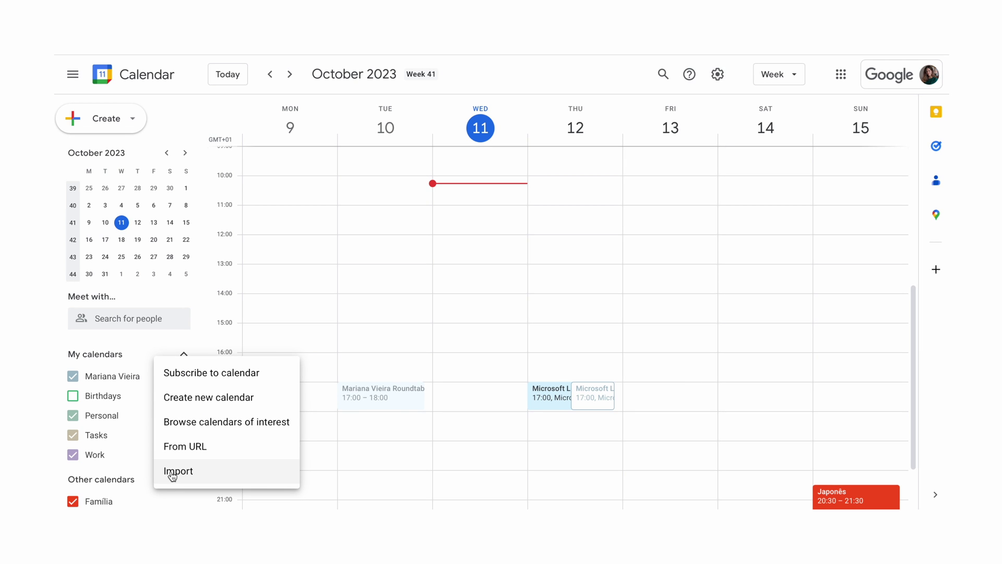
Step: Subscribe Google Calendar to the pasted TickTick .ics URL, then return to week view
click(183, 446)
key(ctrl+v)
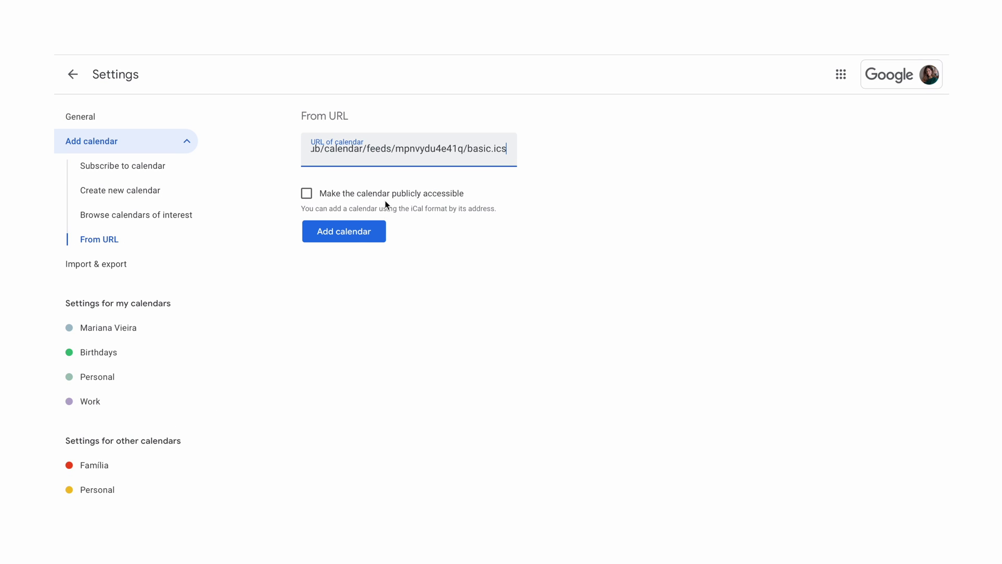
click(369, 233)
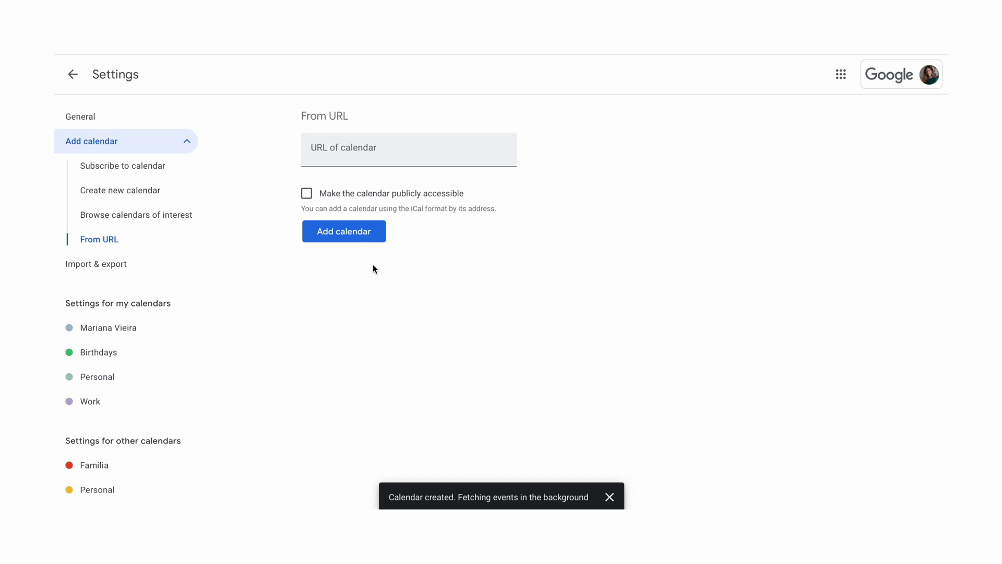
click(73, 74)
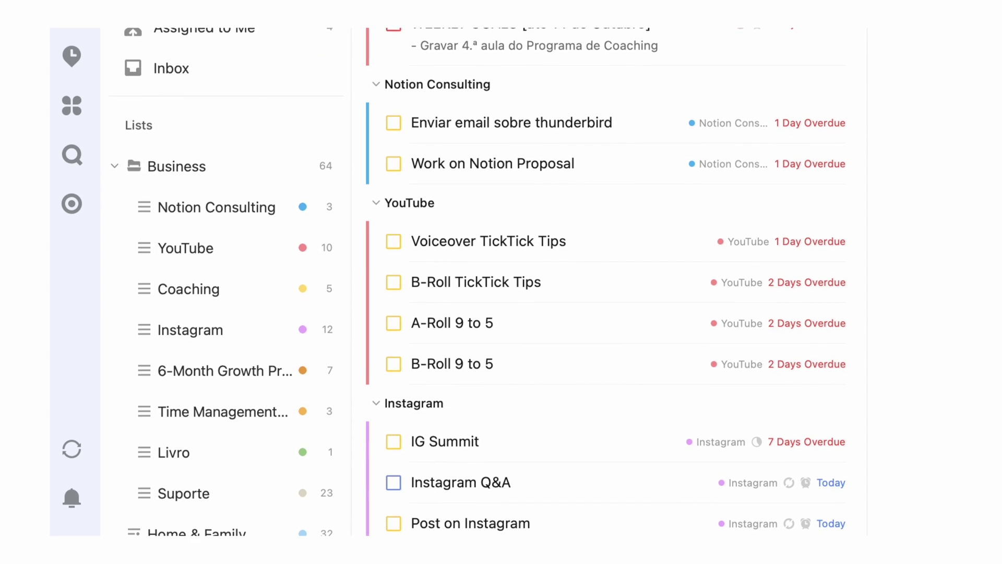
Step: Create a new tag named Weekly
scroll(209, 366, down, 5)
click(271, 256)
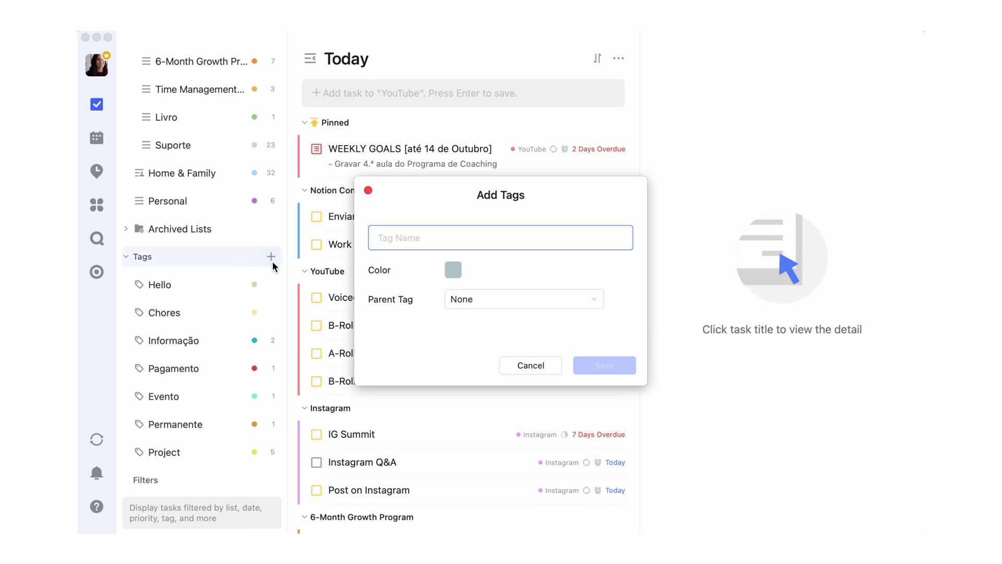
text(Weekly)
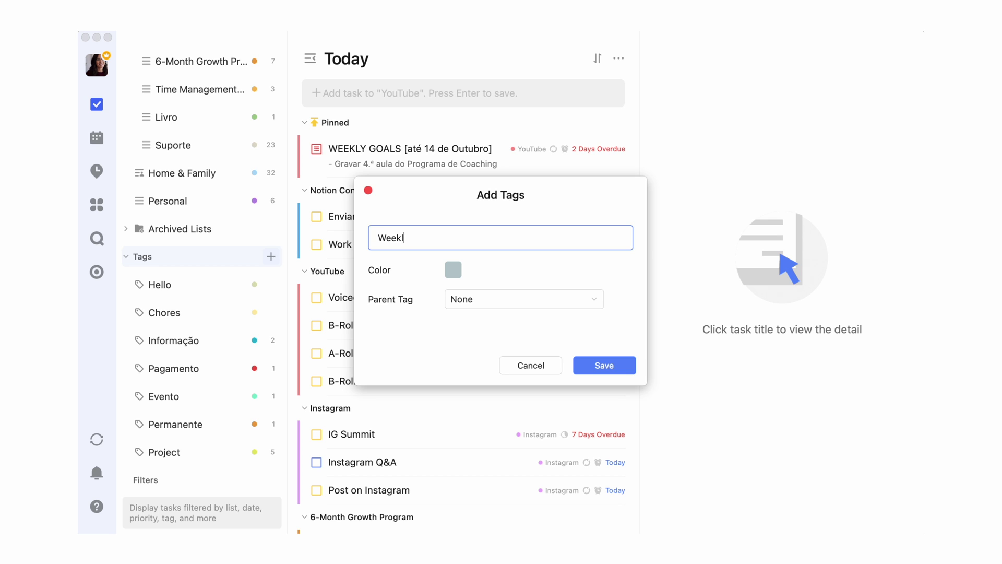
click(597, 368)
Step: Tag Voiceover TickTick Tips as Weekly and show the Weekly tag's tasks
right_click(365, 308)
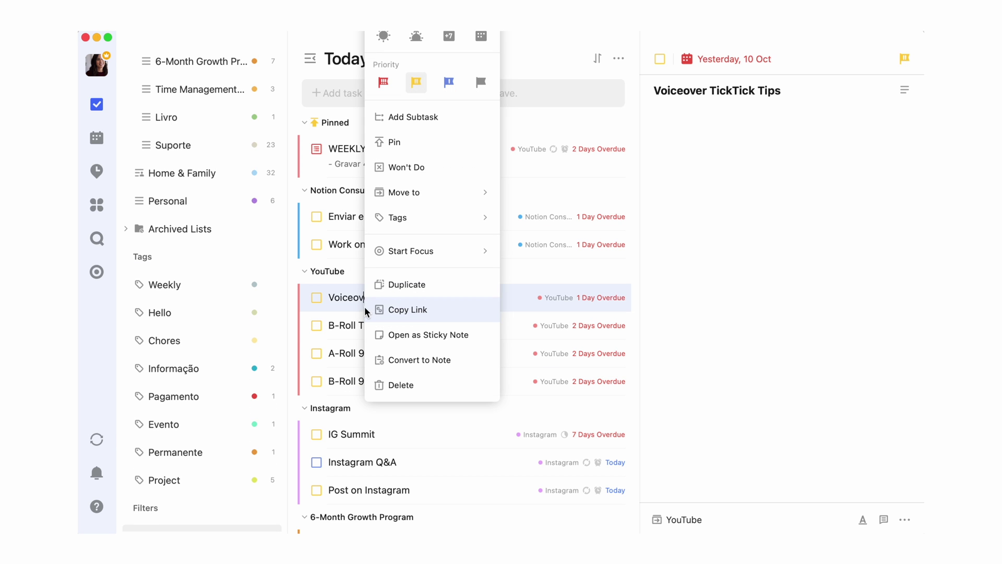
mouse_move(410, 216)
click(557, 255)
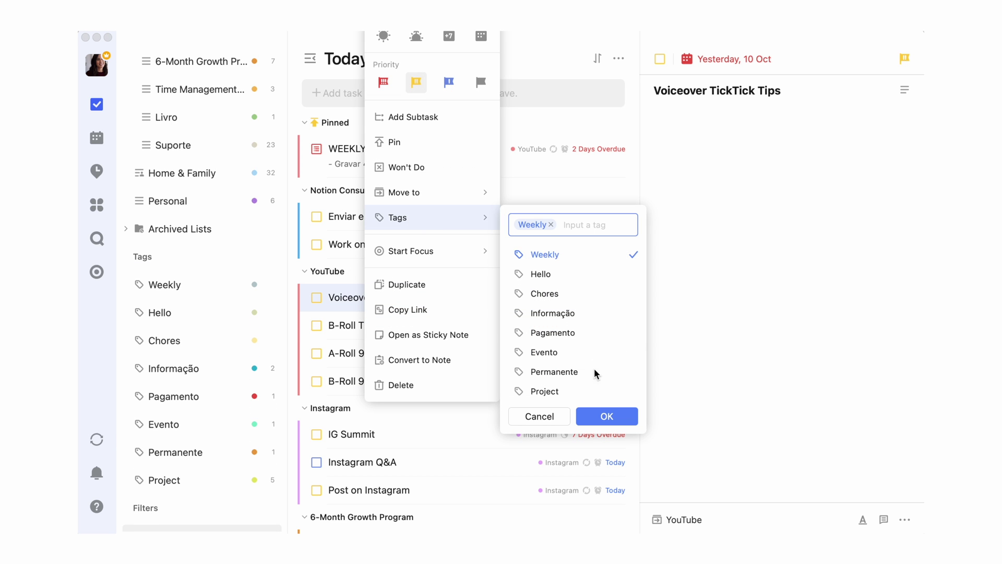
click(604, 416)
click(199, 289)
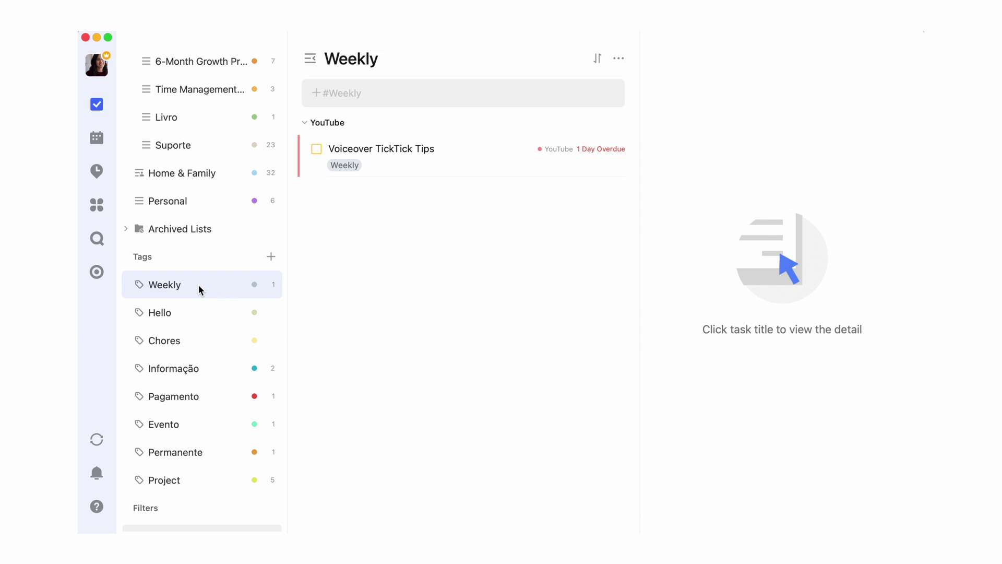
Step: Add the task 'WEEKLY GOALS [UNTIL OCTOBER 14]' dated today
click(399, 93)
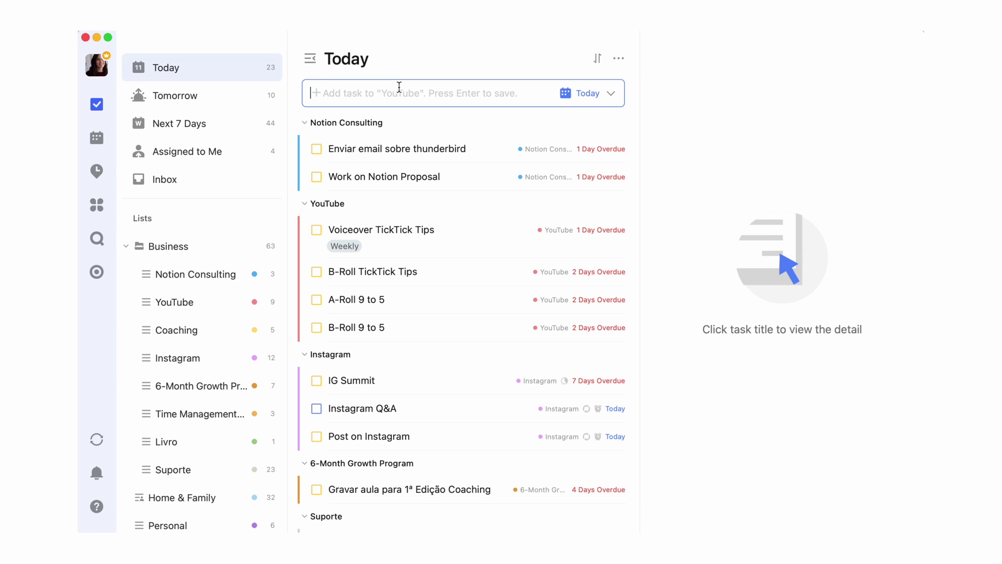
text(WEEKLY GO)
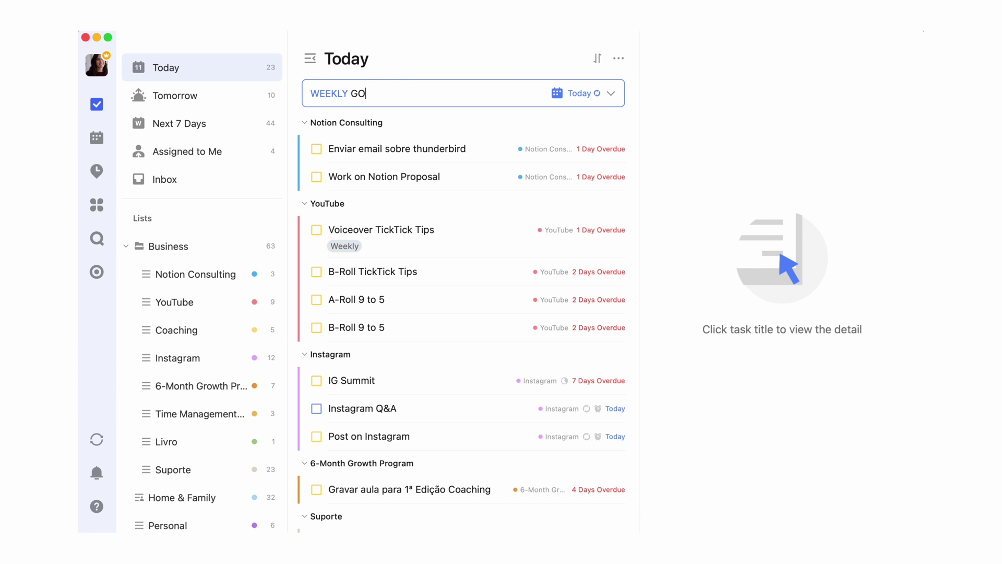
text(ALS [UNTIL OCTOBER 14])
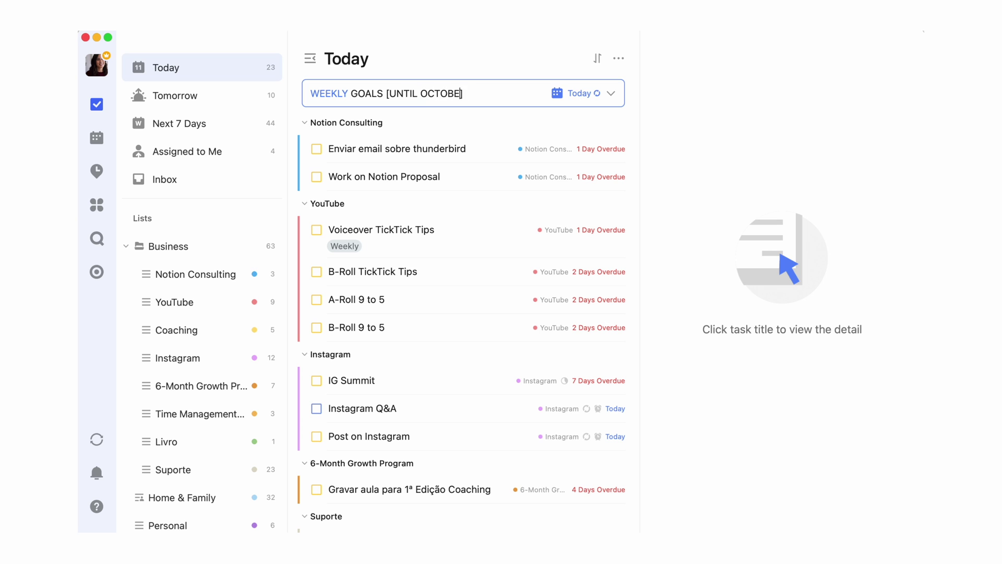
click(584, 93)
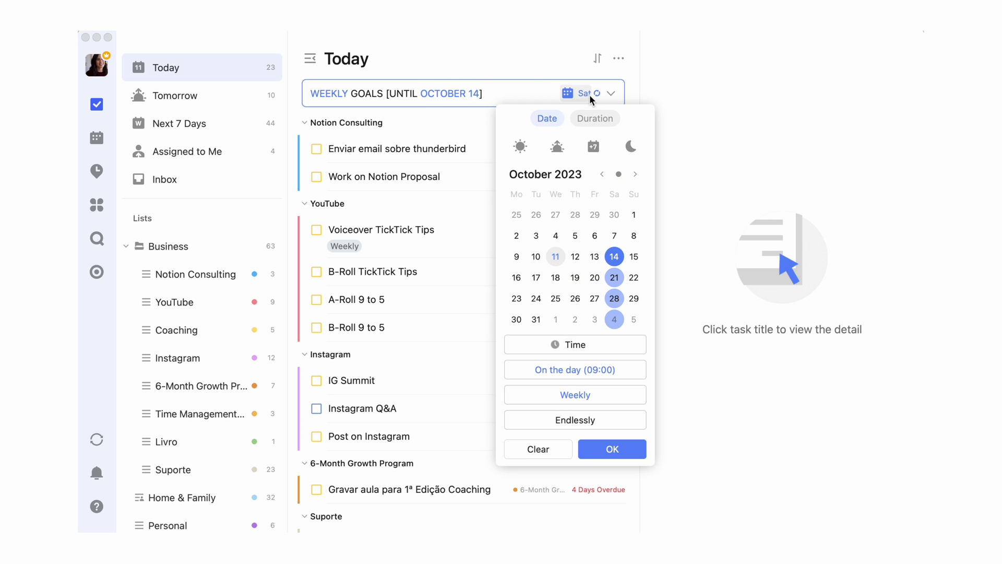
click(520, 148)
key(Return)
Step: Pin the WEEKLY GOALS task to the top and give it high priority
click(469, 229)
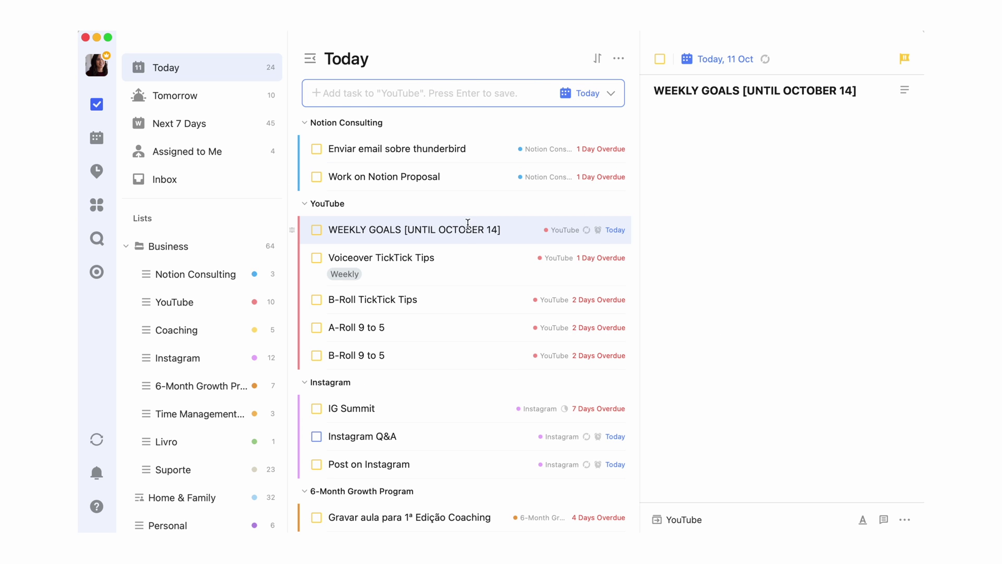
right_click(470, 228)
click(496, 140)
right_click(502, 149)
click(471, 225)
Step: Make it a checklist: Record ticktick video, Update linkedin profile, Send Notion workspace to client
click(905, 89)
text(Record ticktick video)
key(Return)
text(Update linkedin profile)
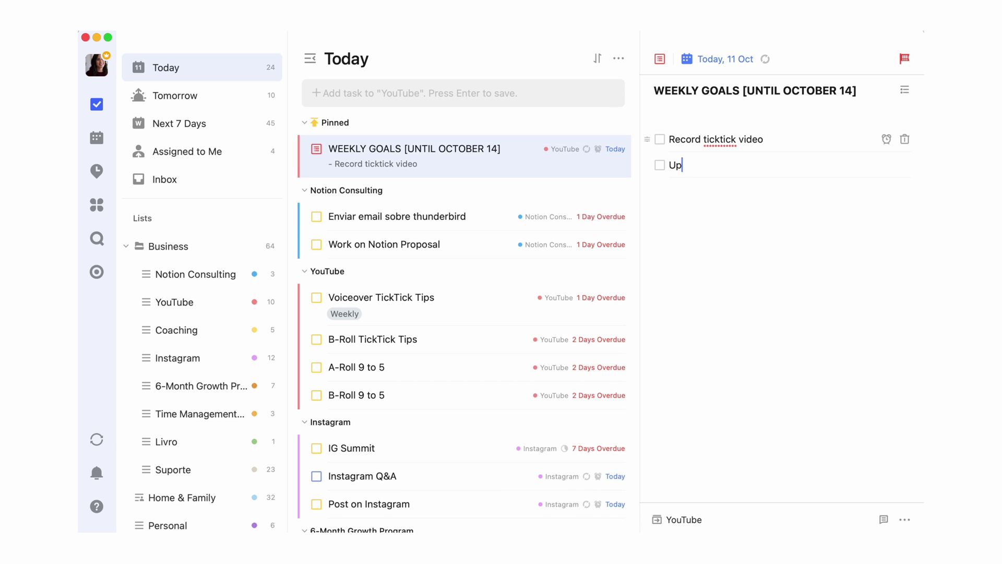
key(Return)
text(Send Notion workspace to client)
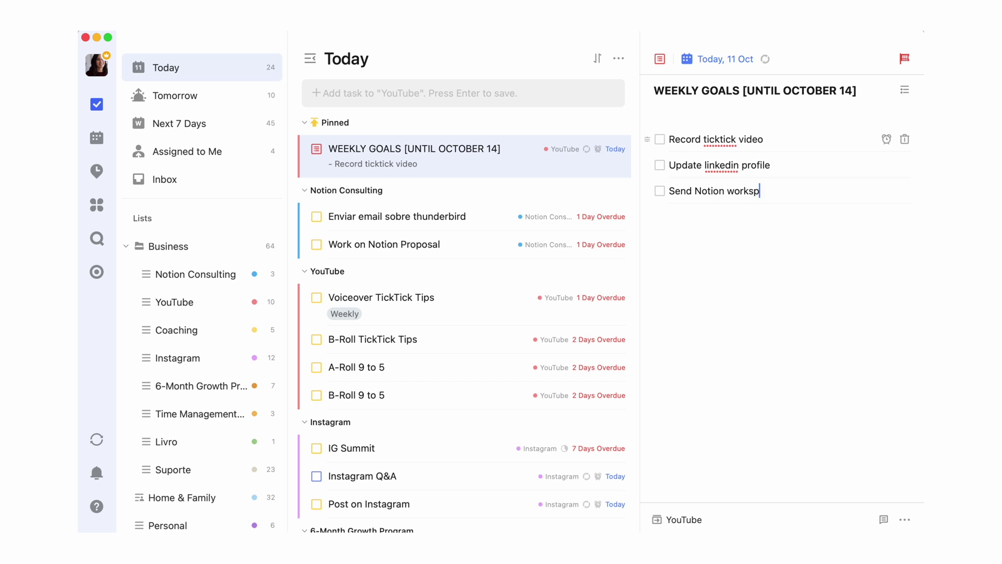
key(Return)
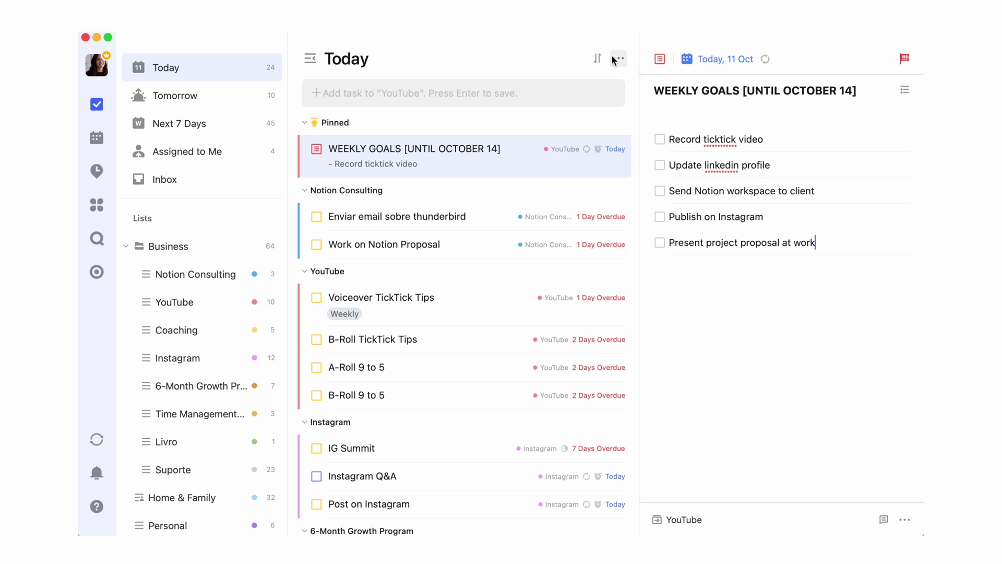
Step: Switch the Today list to Kanban view and scroll across its list columns
click(616, 58)
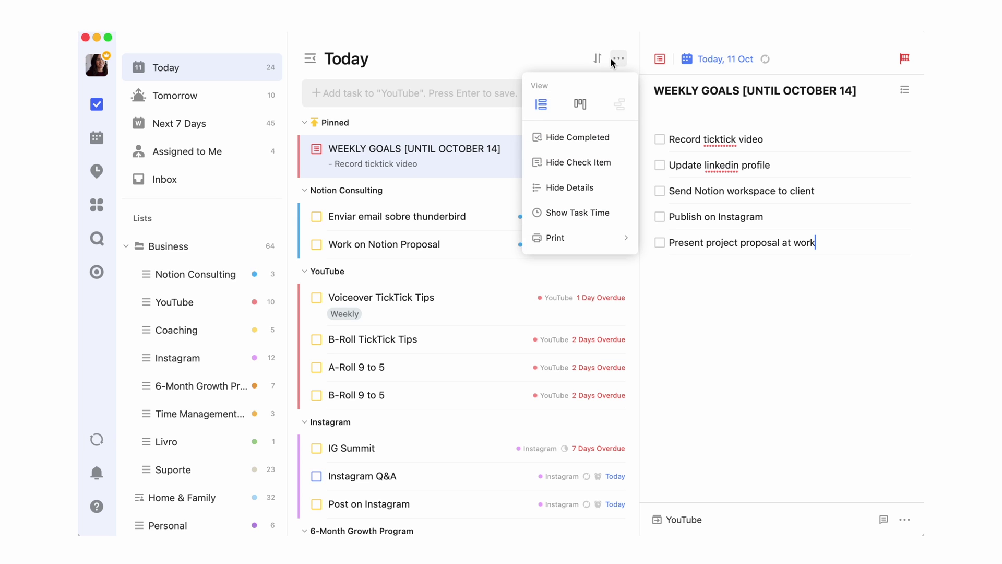
click(580, 104)
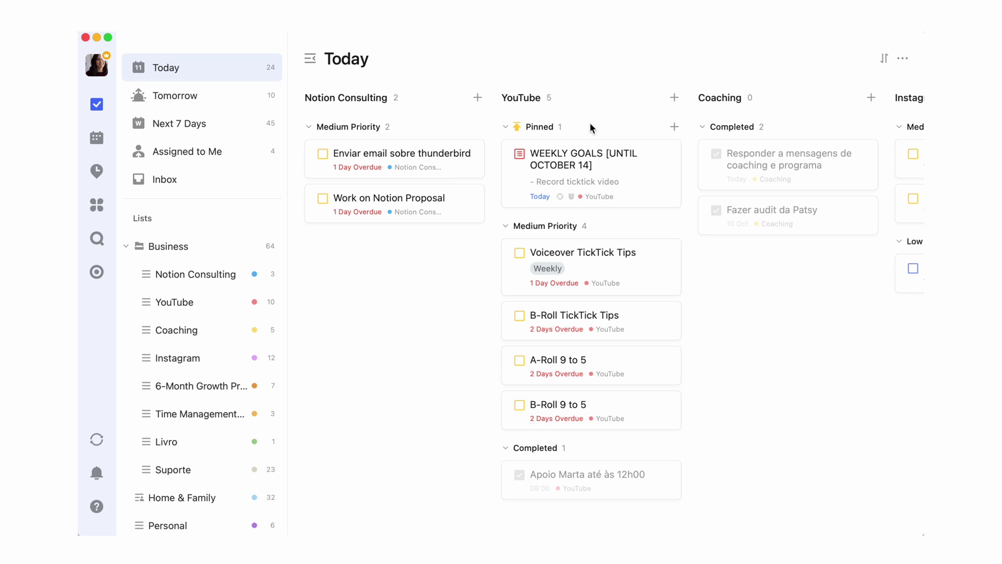
scroll(622, 187, right, 5)
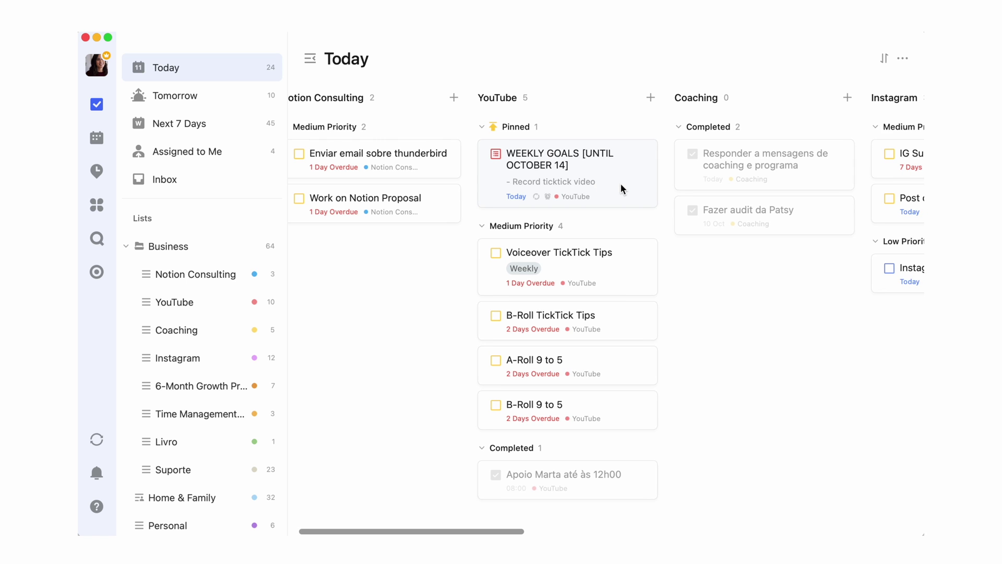
scroll(622, 187, right, 9)
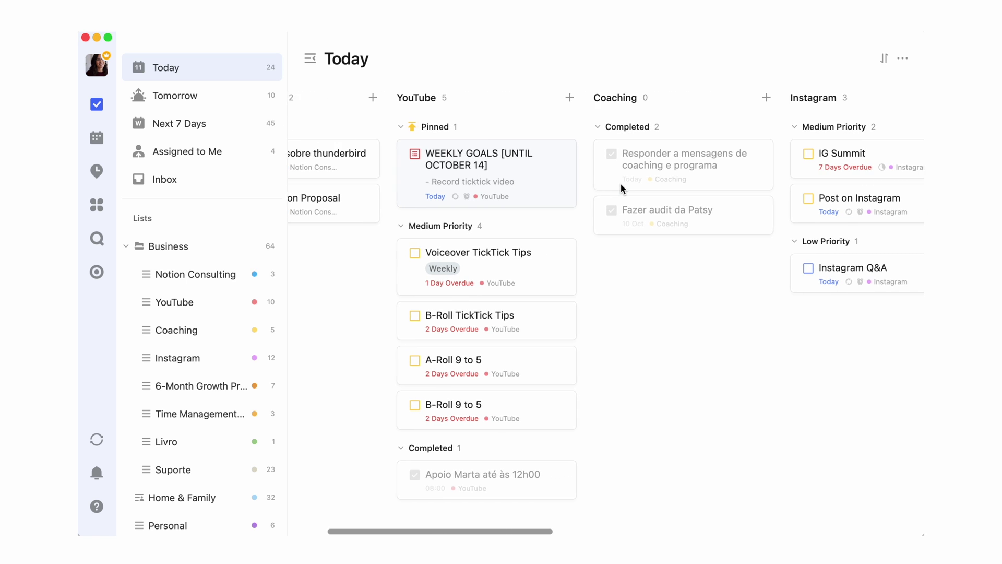
scroll(622, 188, right, 7)
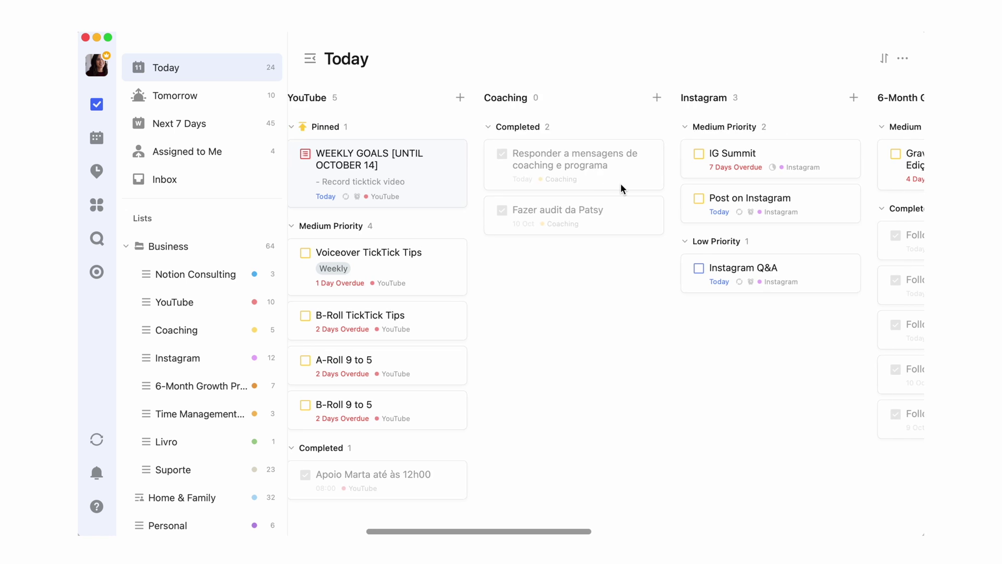
scroll(620, 184, right, 2)
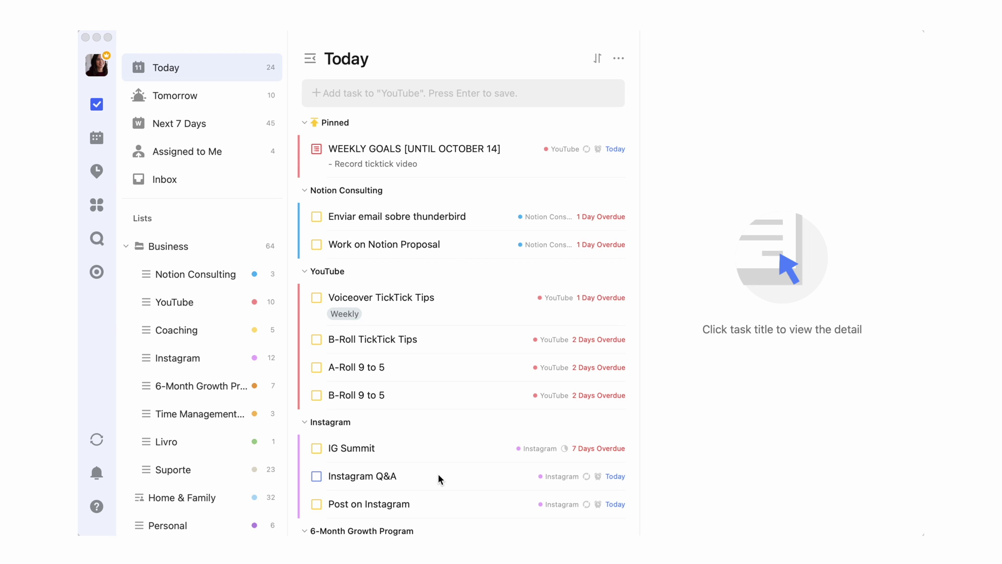
Step: Give Post on Instagram a seven-item checklist, from '1. Brainstorm idea' to '7. Schedule post'
click(436, 505)
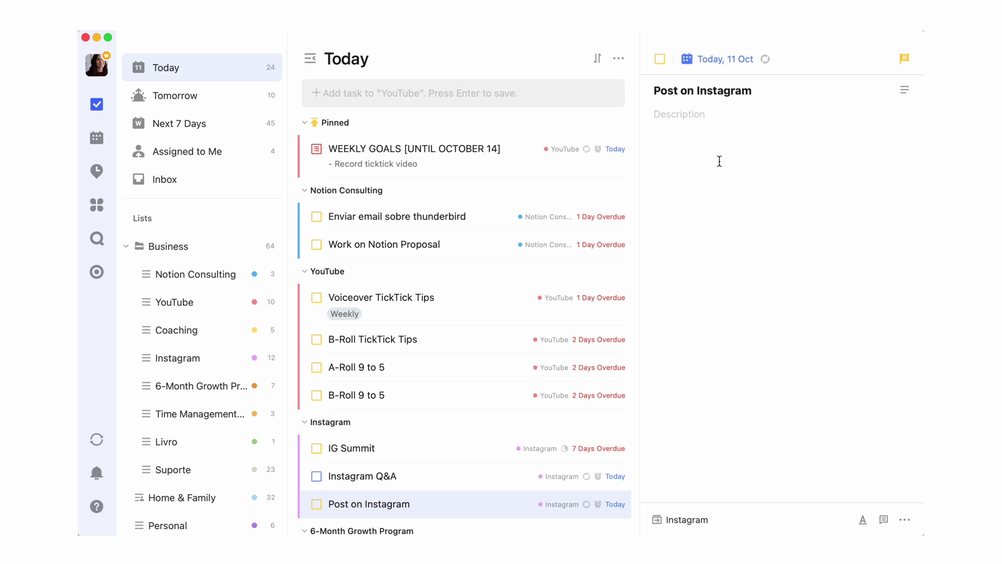
text(1. Brainstorm idea)
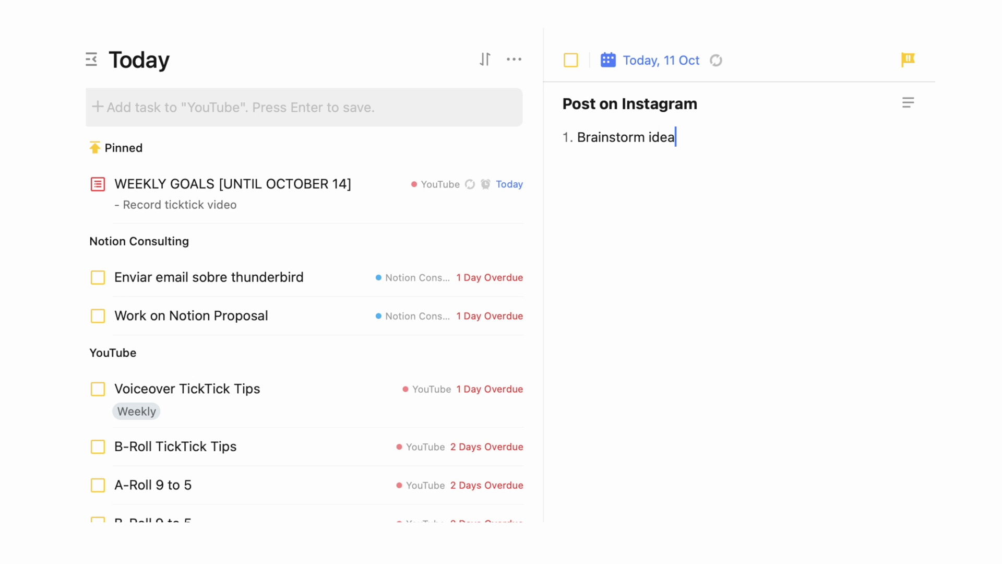
click(905, 90)
key(Return)
text(2. Take picture)
key(Return)
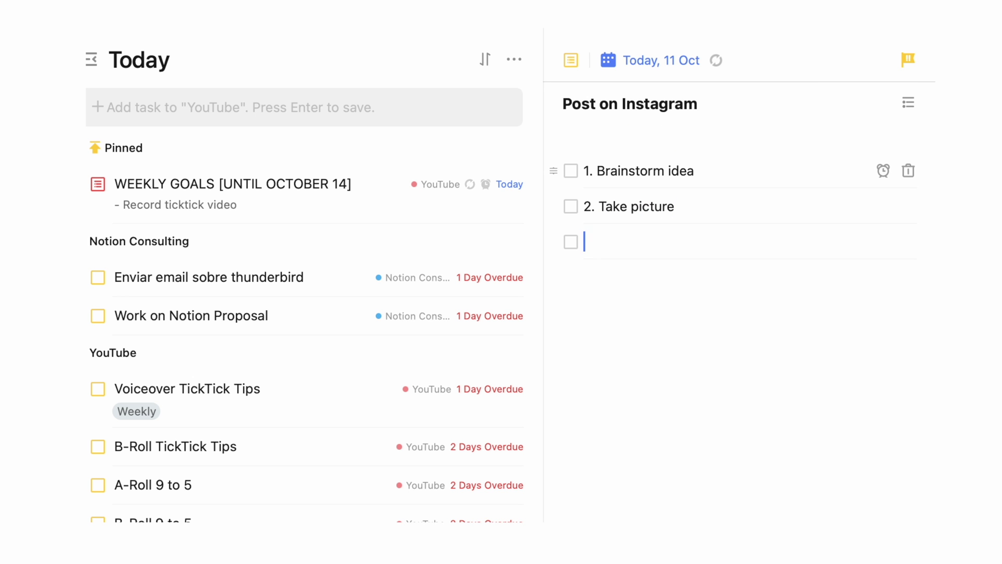
text(3. Edit picture)
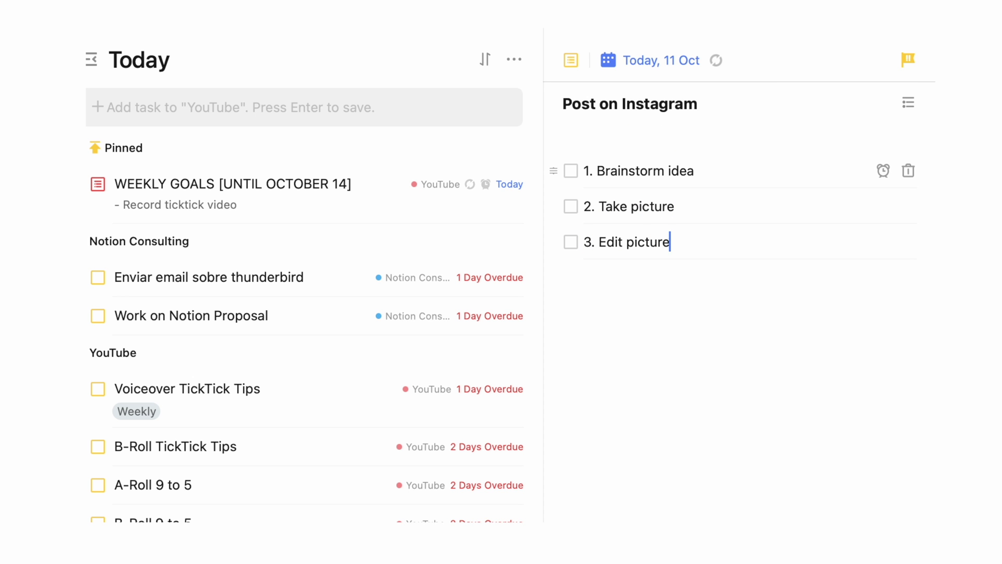
key(Return)
text(4. Add final touches)
key(Return)
text(5. Write caption)
key(Return)
text(6. Researc and add tags)
key(Return)
text(7. Schedyle)
key(BackSpace)
key(BackSpace)
key(BackSpace)
text(ule post)
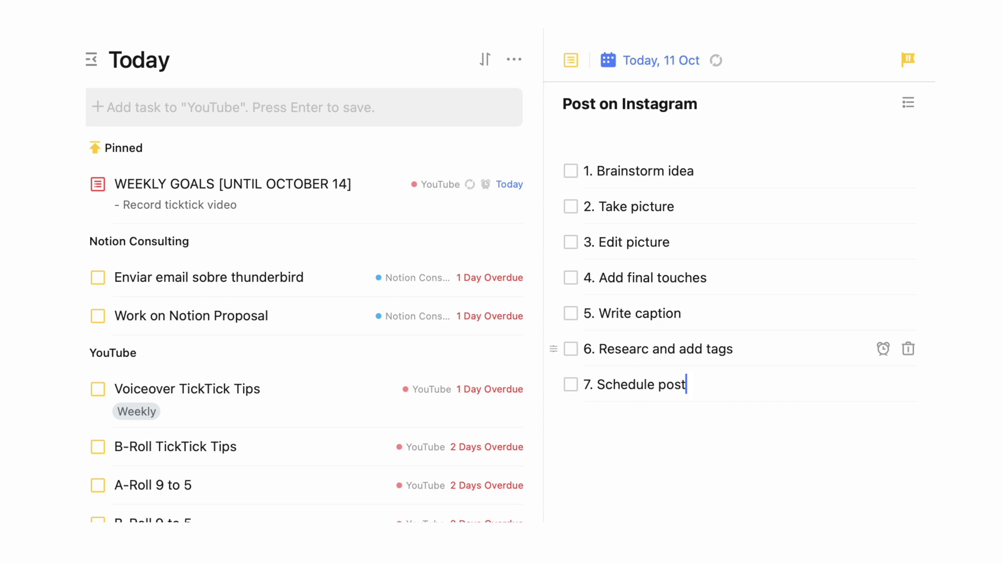
Step: Save the Post on Instagram task as a template
click(909, 102)
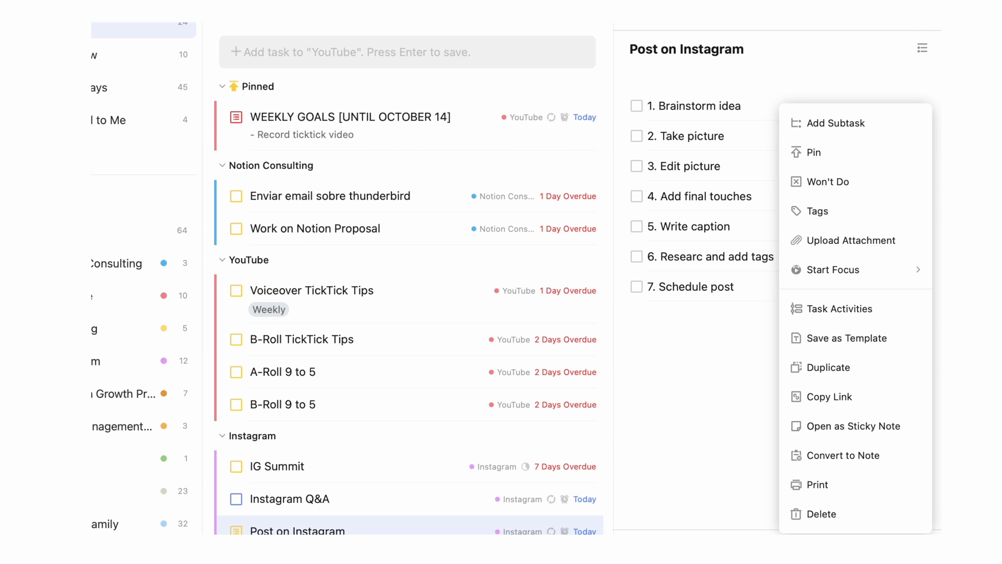
click(869, 337)
click(596, 185)
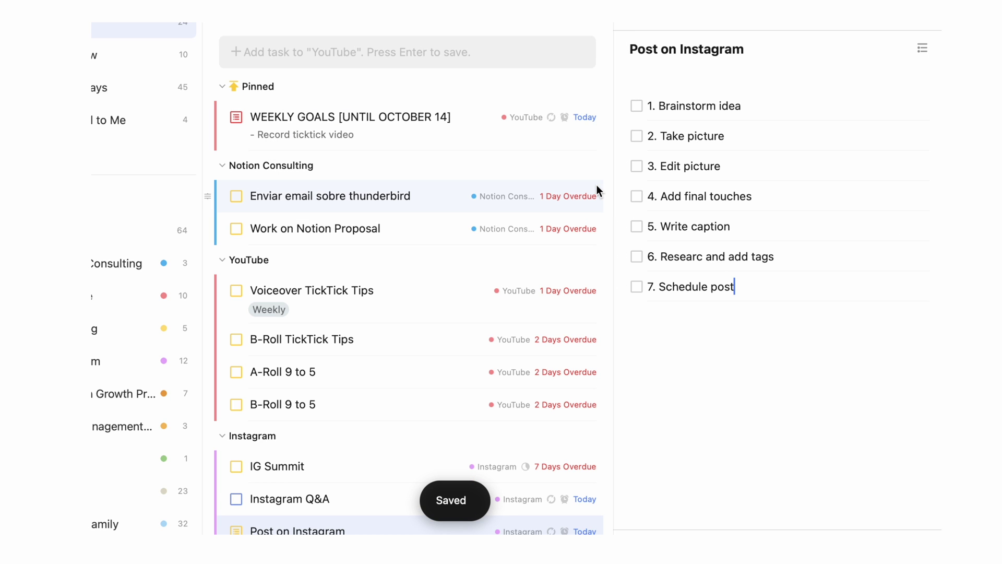
Step: Start a new task from a saved template
click(589, 54)
click(588, 53)
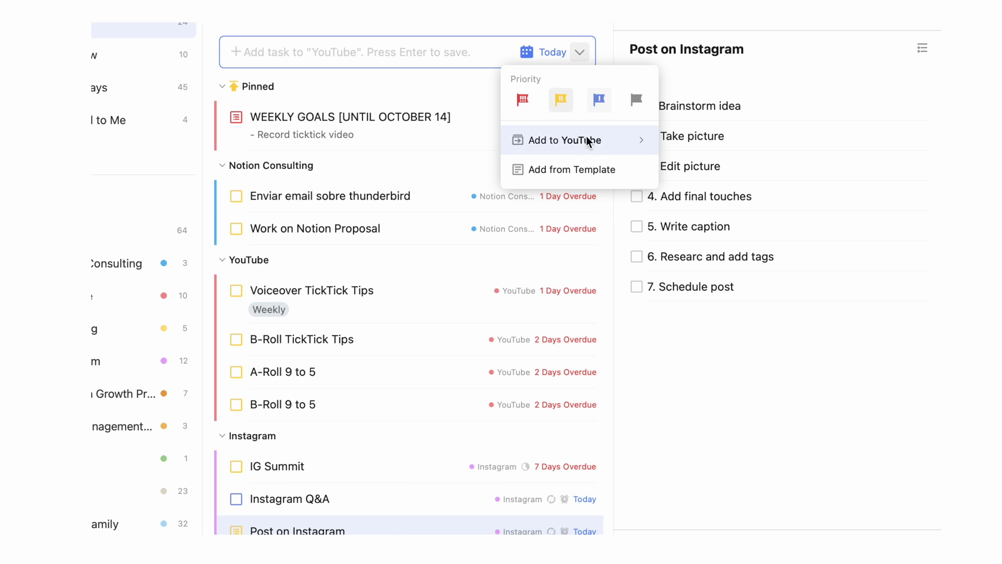
click(574, 170)
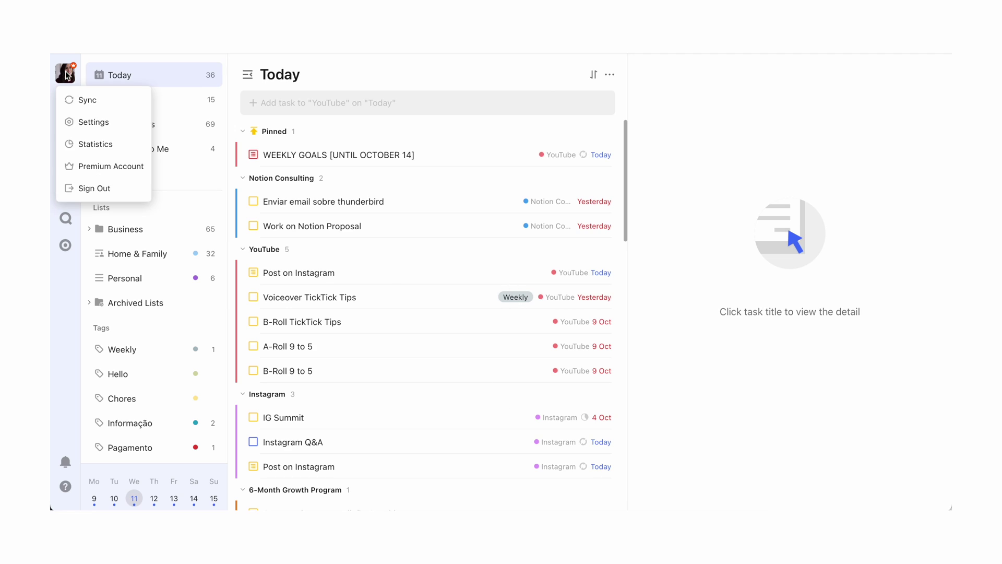
Step: Copy the personal add-task email address from Calendar & Mail settings and forward the open email
click(82, 122)
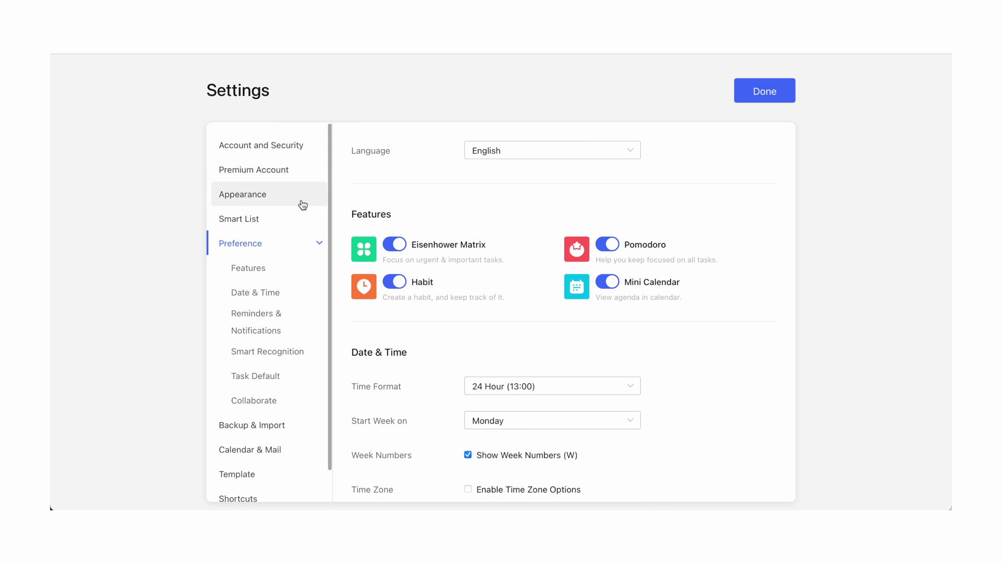
scroll(303, 205, down, 2)
click(250, 416)
scroll(386, 386, down, 3)
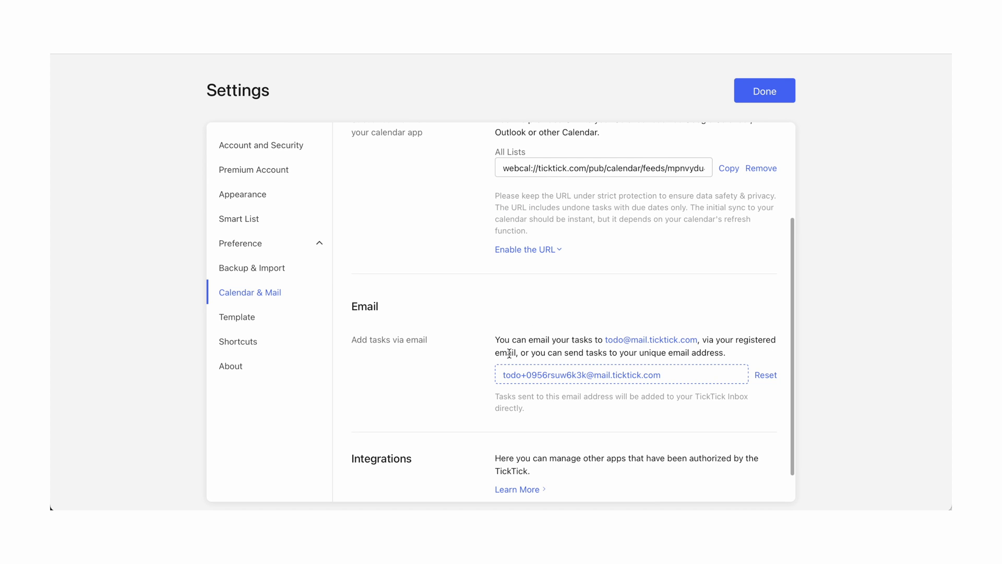
drag(511, 374, 671, 375)
right_click(672, 371)
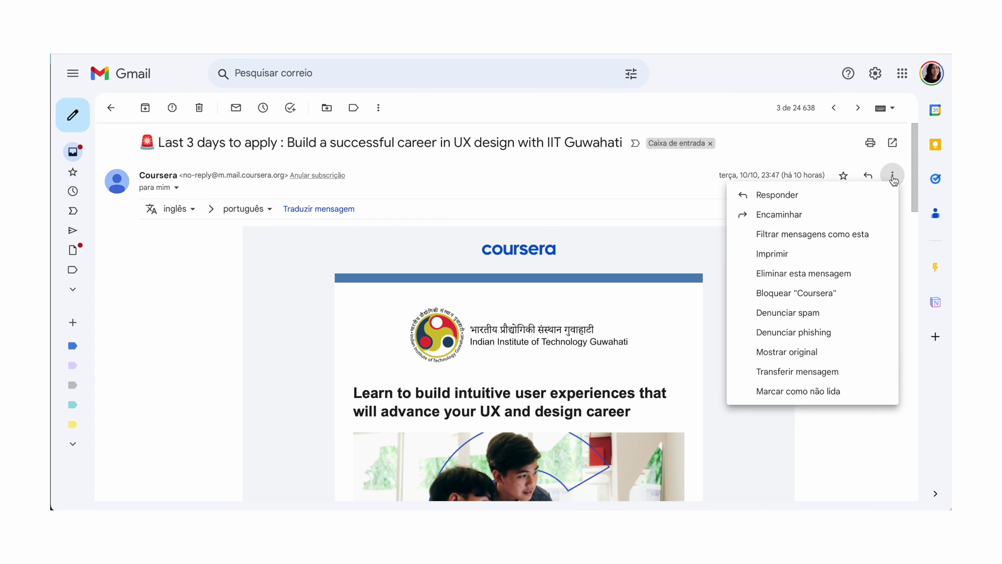
click(869, 213)
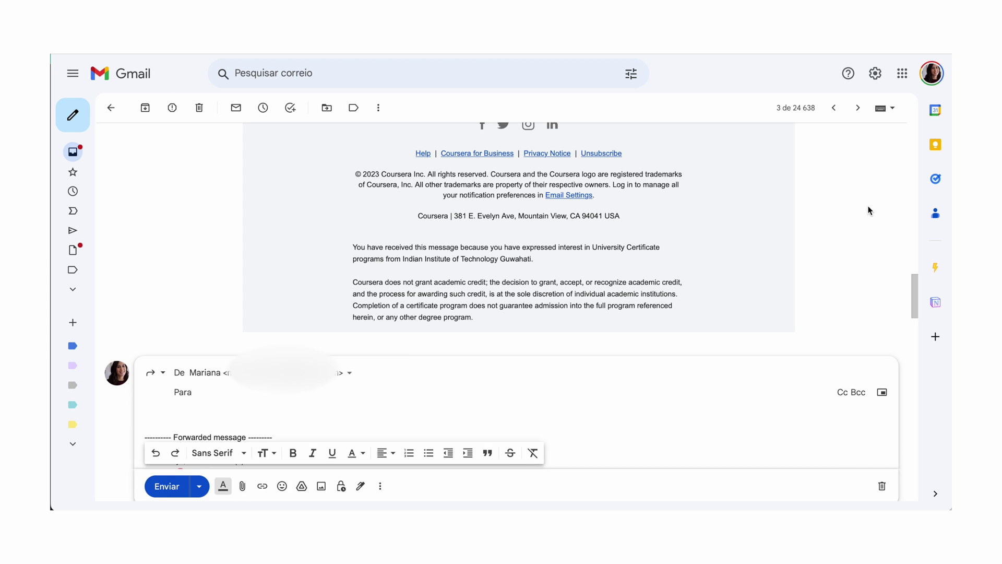
Step: Paste the TickTick task address as recipient and send the forwarded Coursera email
key(ctrl+v)
click(168, 497)
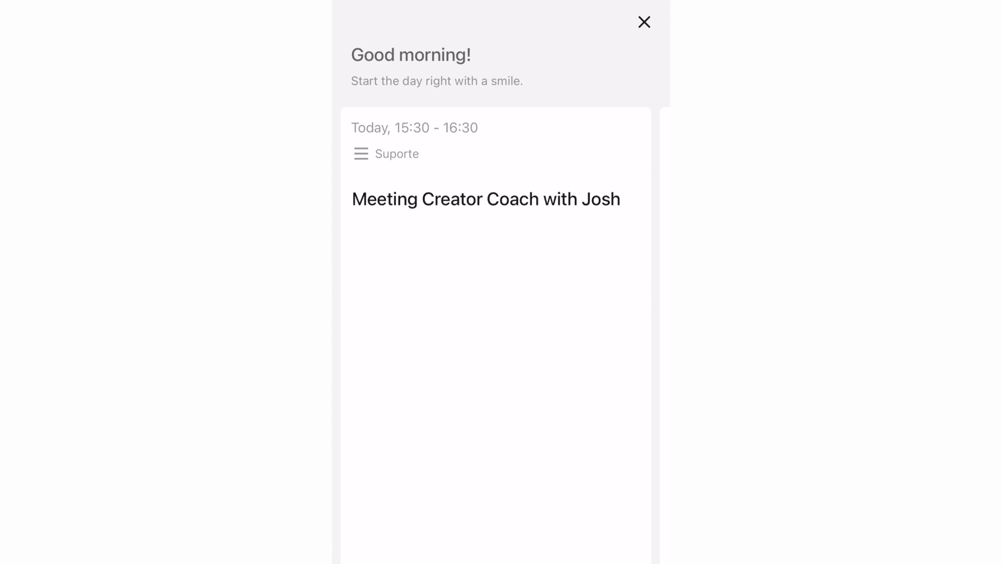
Step: In Weekly Goals, tick Record ticktick video, postpone Send report via Notion, and reschedule Contactar outra graphic designer
scroll(496, 335, right, 5)
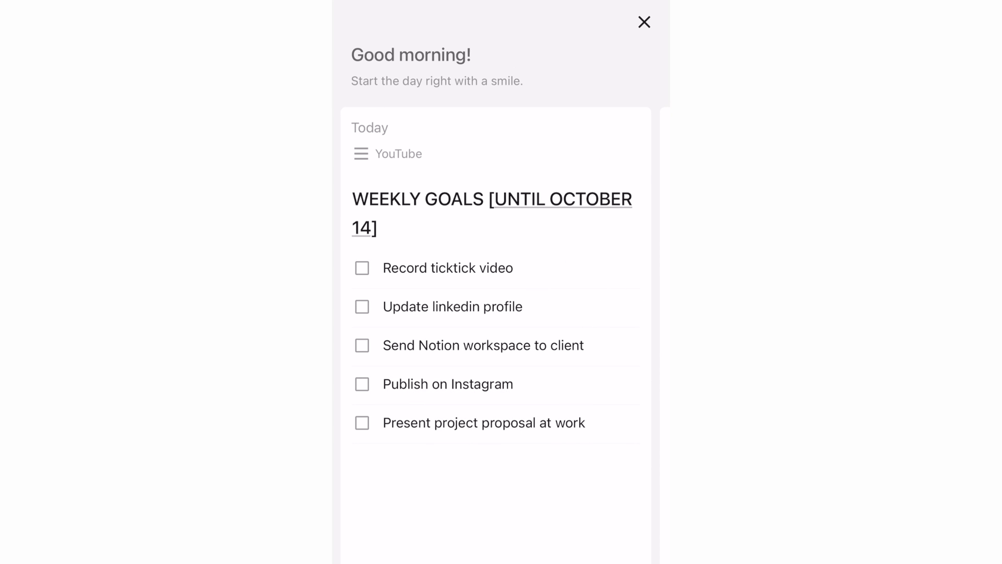
click(362, 268)
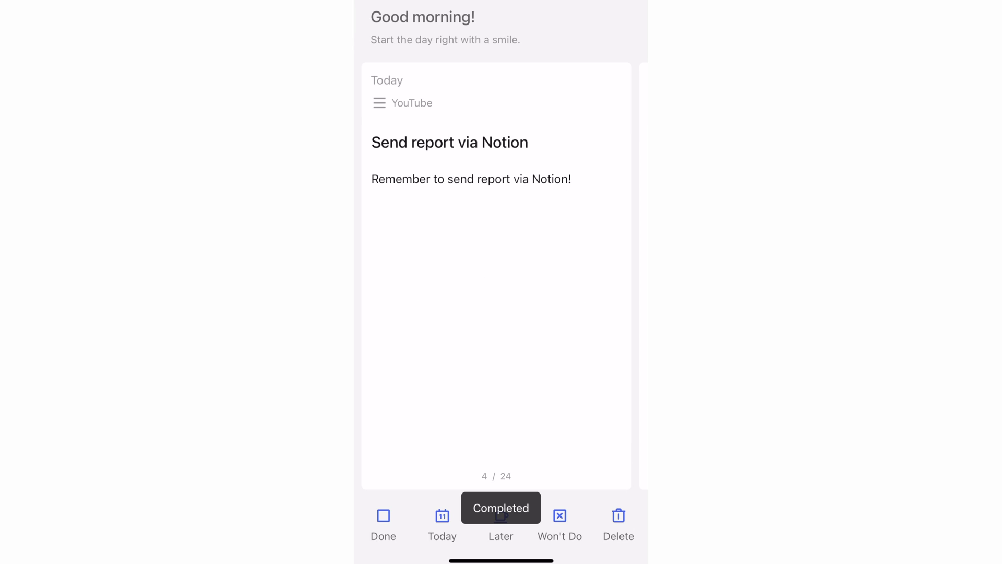
click(501, 522)
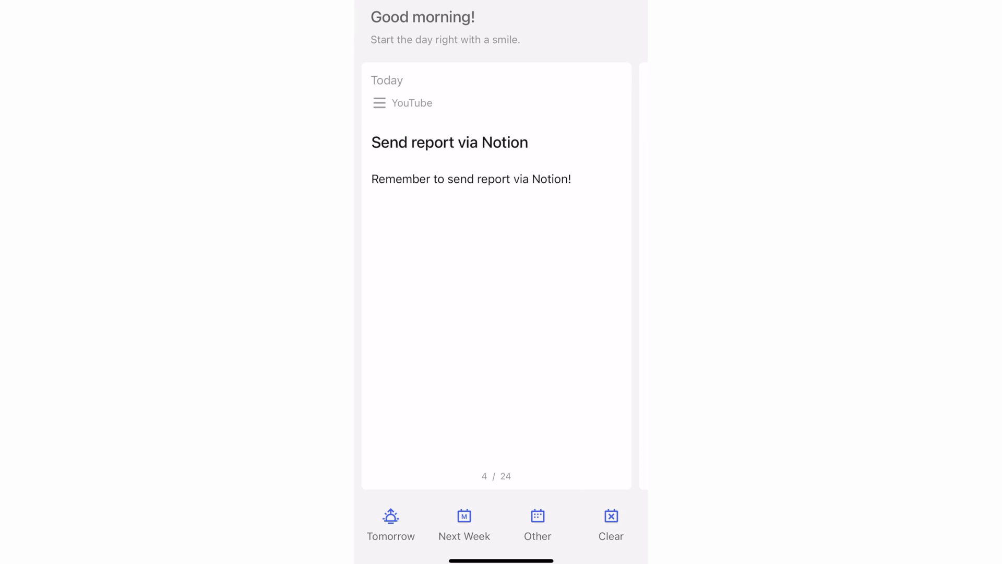
click(391, 522)
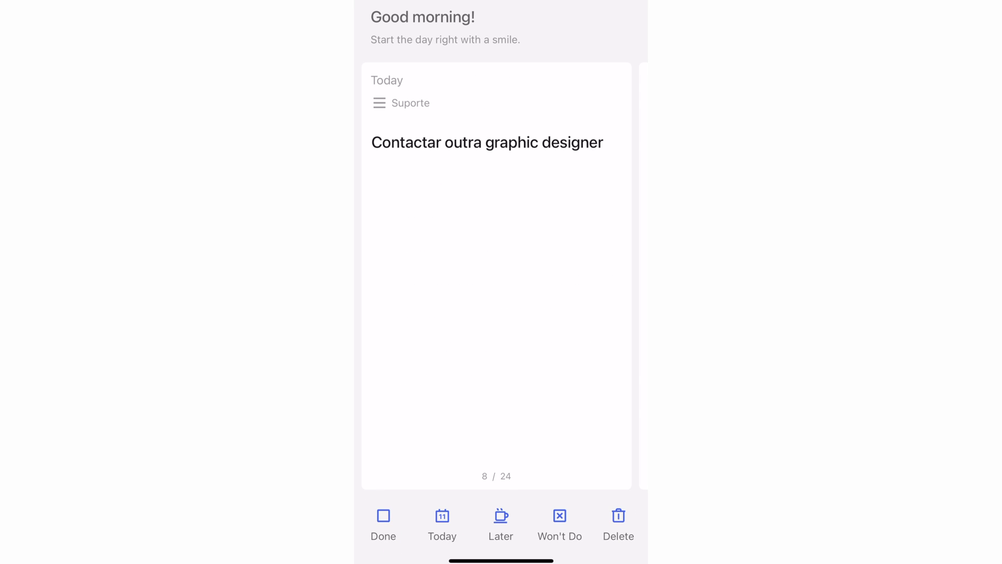
click(443, 522)
click(464, 522)
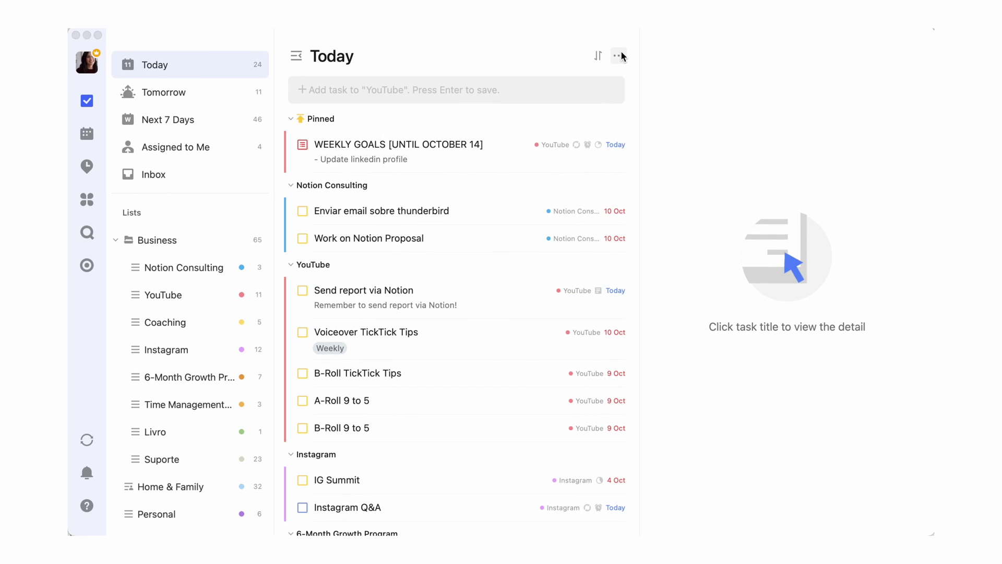
click(620, 56)
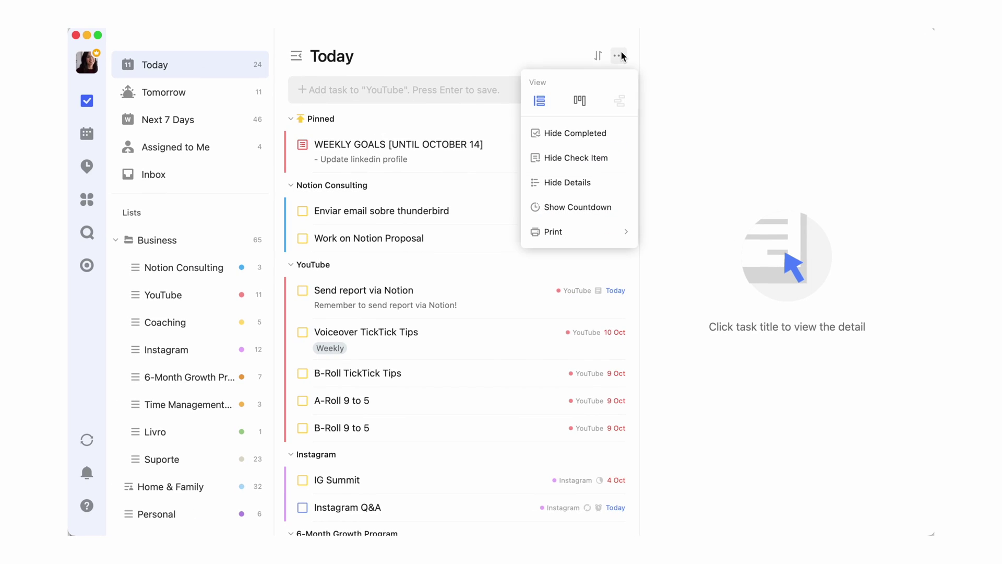
click(589, 208)
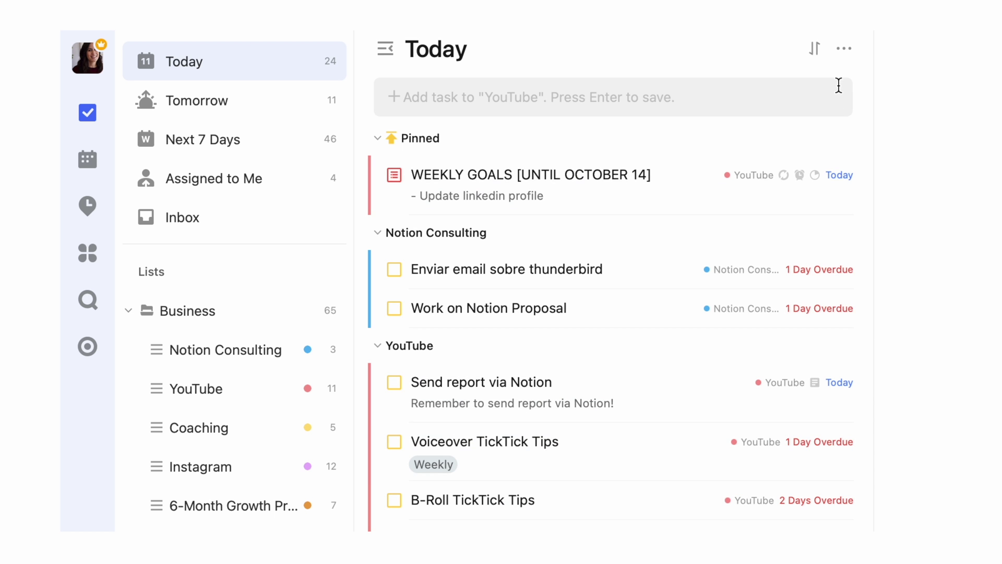
click(845, 52)
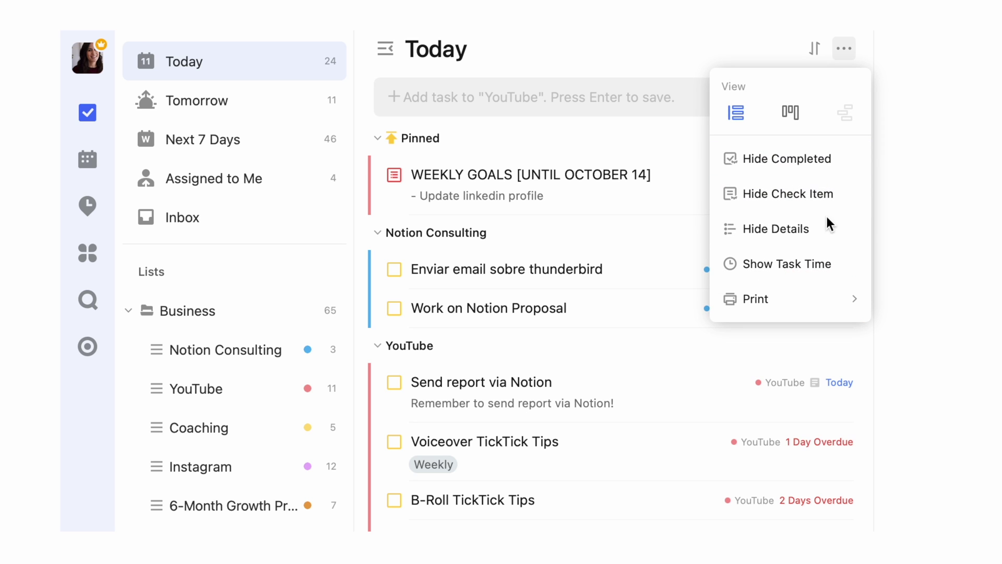
click(822, 255)
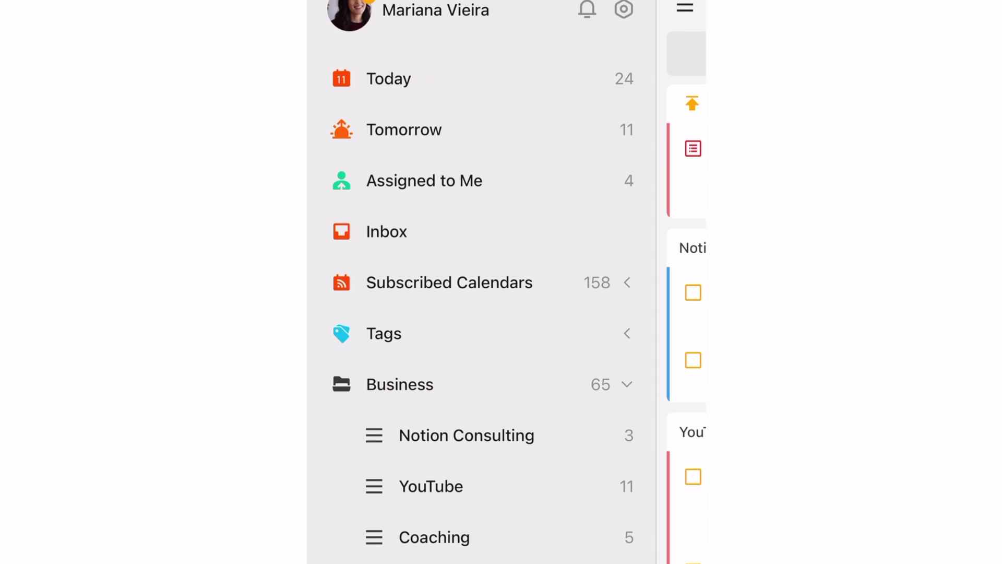
Step: Switch on Countdown Mode under Date & Time settings, then close the settings
click(623, 9)
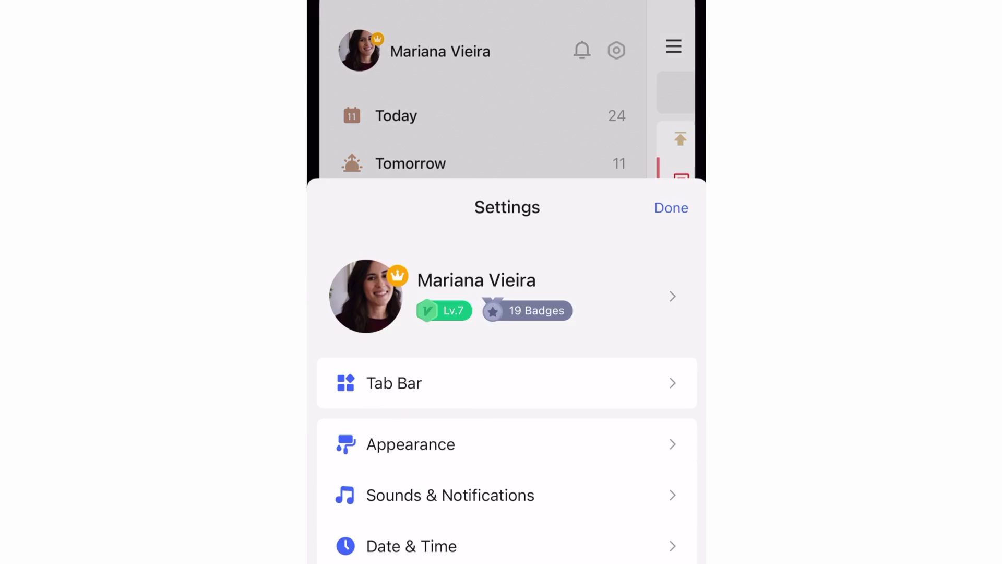
click(411, 366)
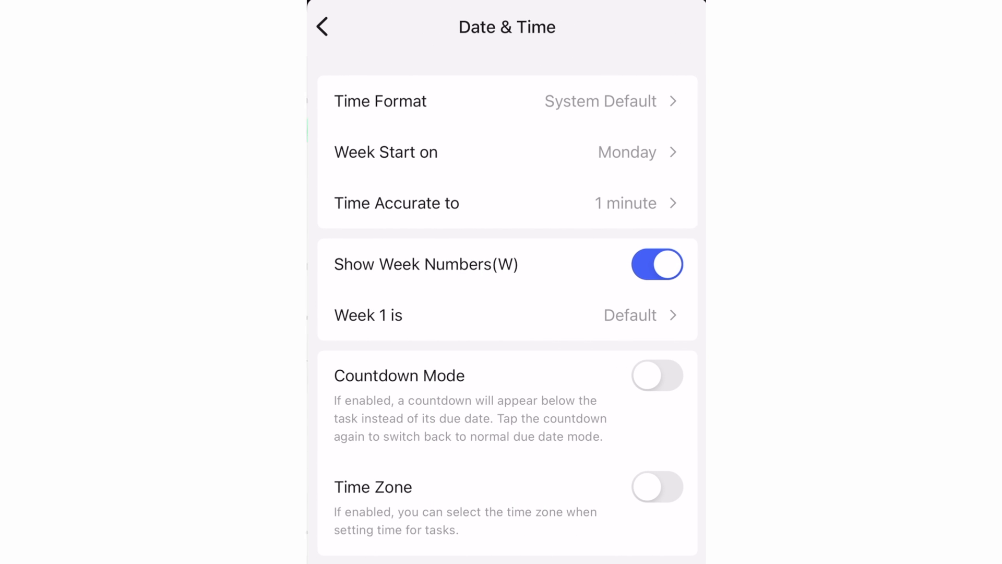
click(656, 375)
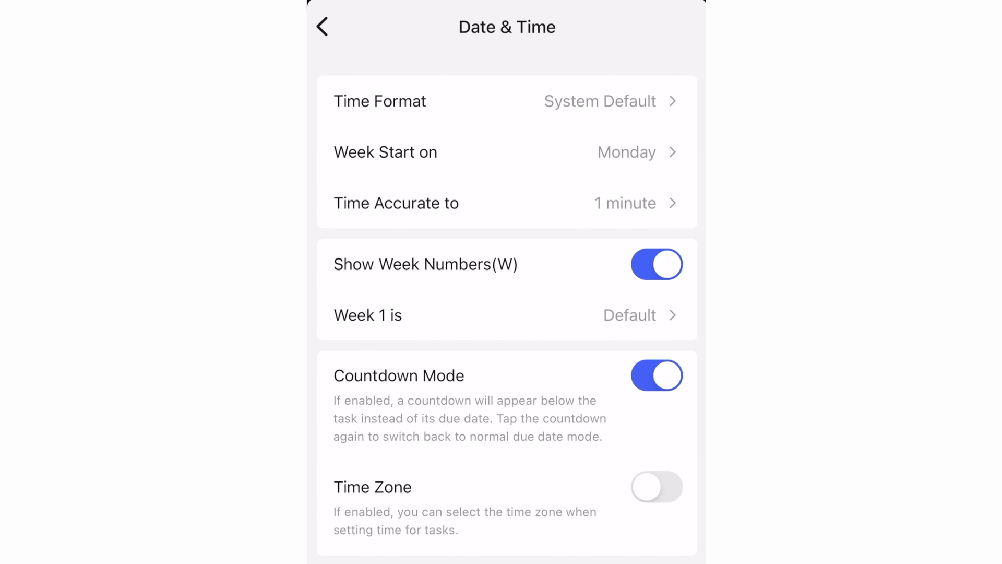
click(323, 26)
click(671, 47)
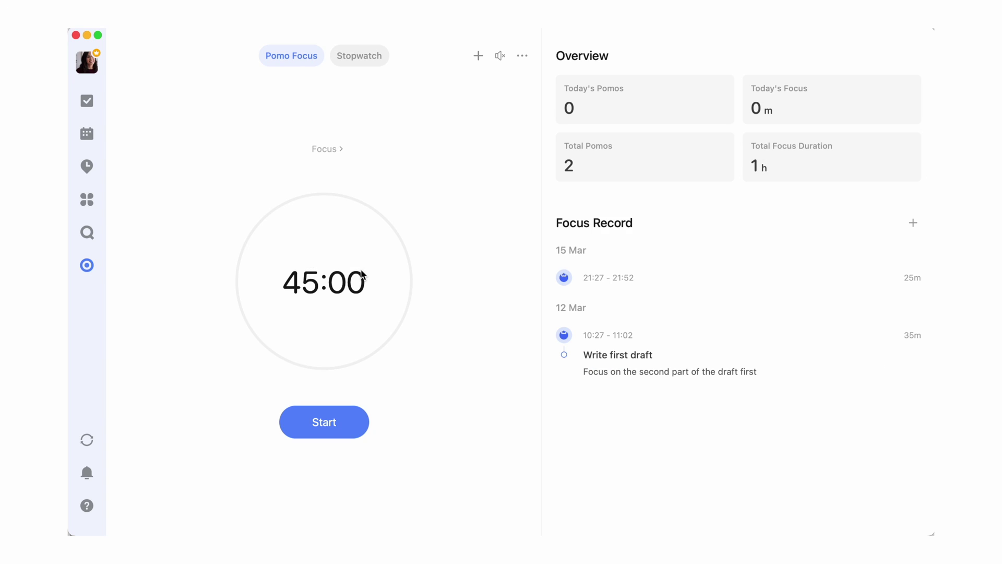
Step: Start the 45-minute focus timer and open the Work on Notion Proposal task
click(311, 423)
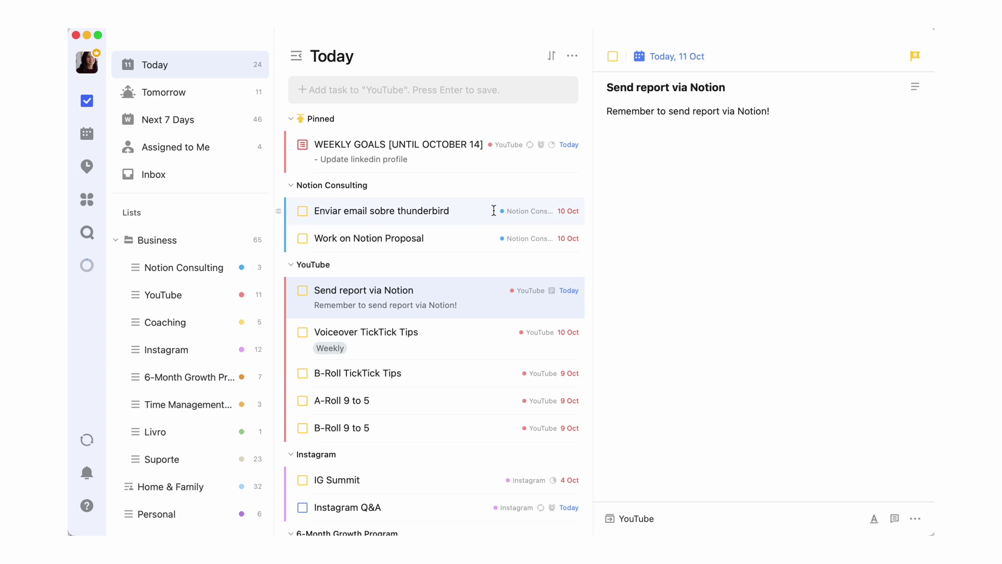
click(493, 210)
click(485, 238)
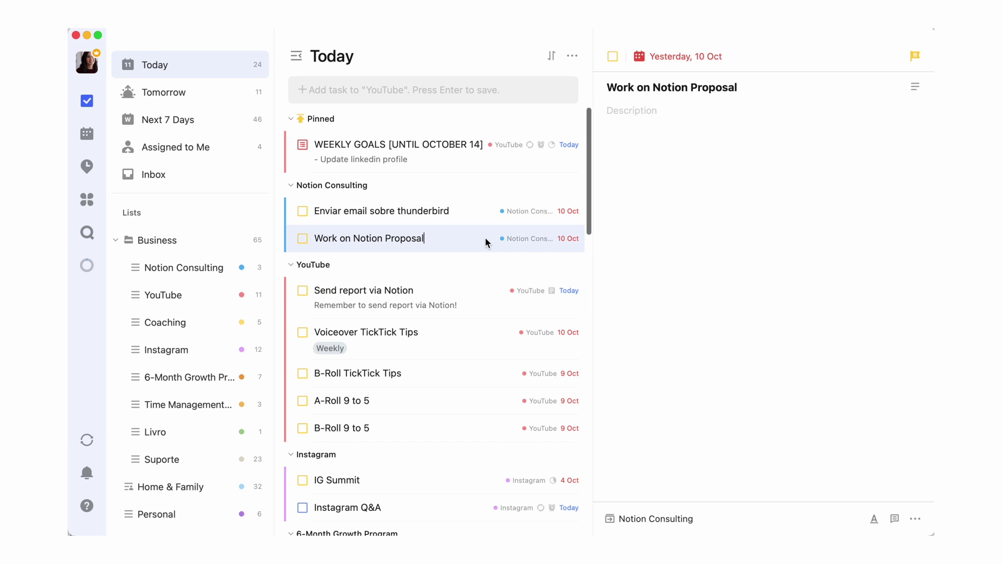
Step: Give Work on Notion Proposal an estimated count of 3 pomos
right_click(486, 241)
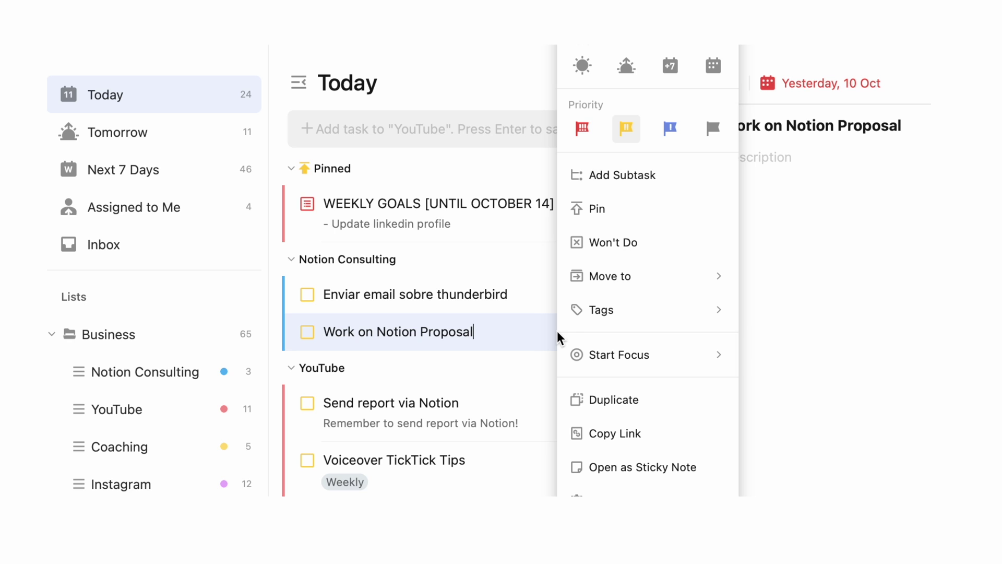
mouse_move(600, 360)
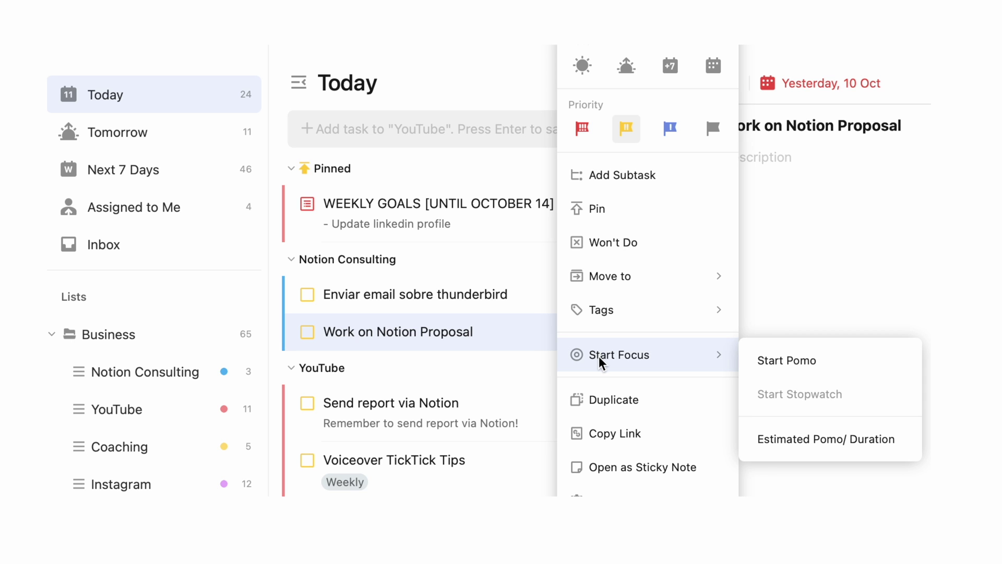
click(791, 434)
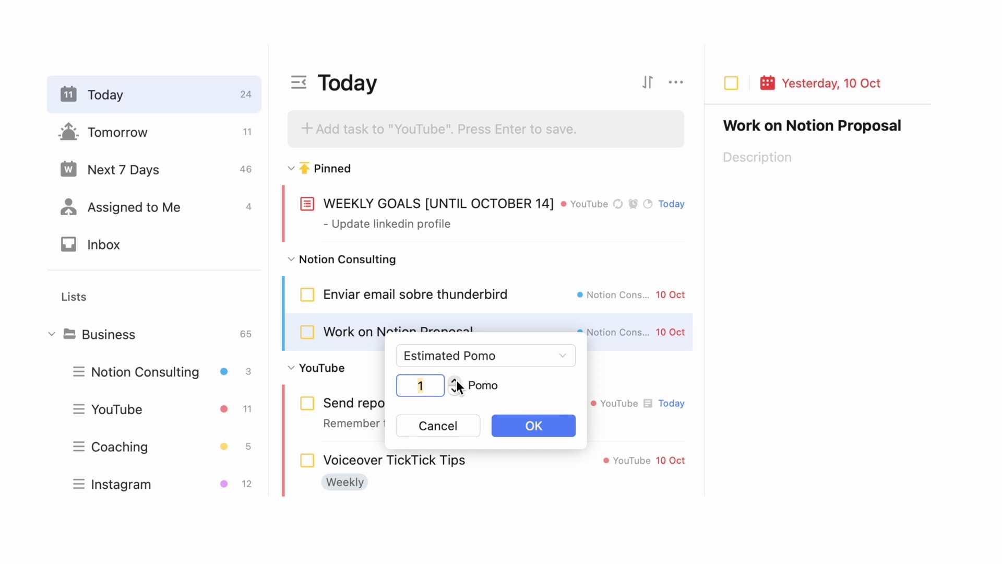
click(530, 433)
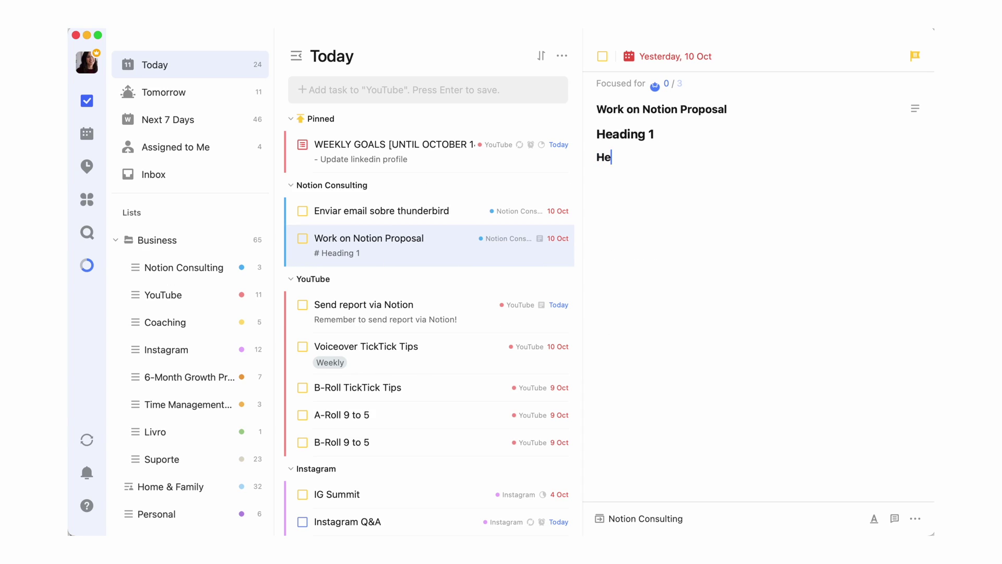
Step: Add markdown lines 'This is italic text', 'This is bold text' and 'This is highlighted text' to the description
text(###)
text(*This is i)
text(talic tex)
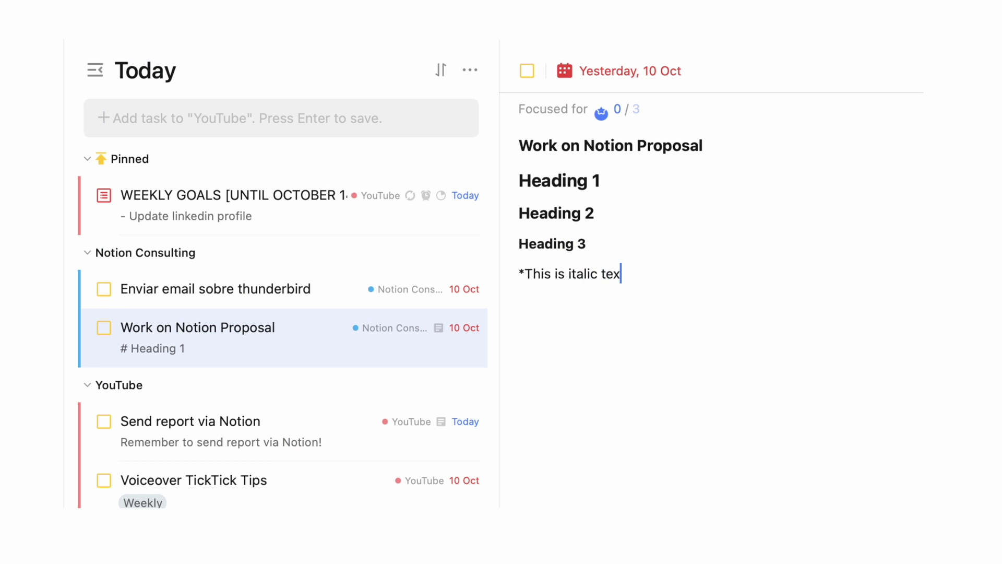
text(t*)
key(Return)
text(**This is bold text**)
key(Return)
text(::This i)
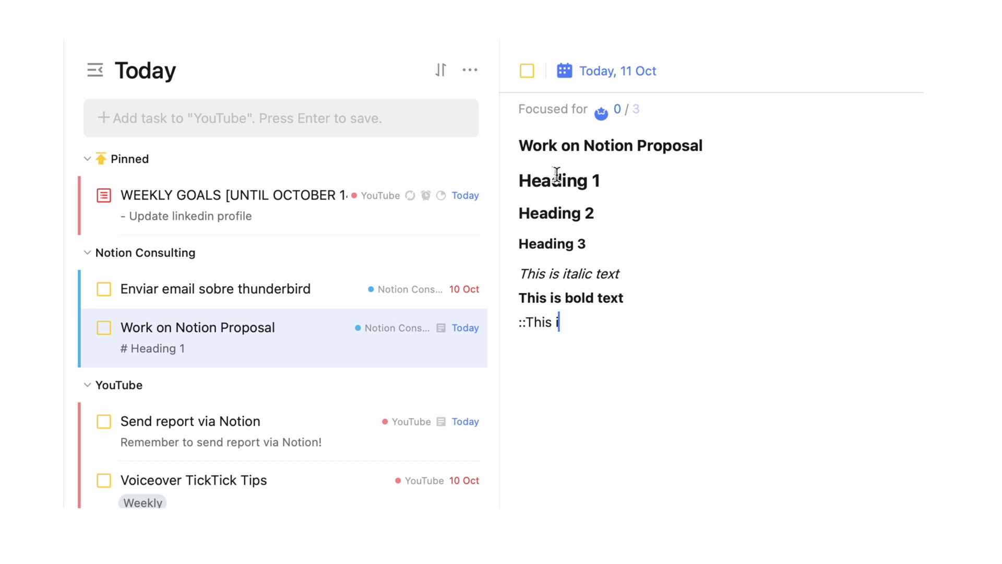
text(s highlighted text::)
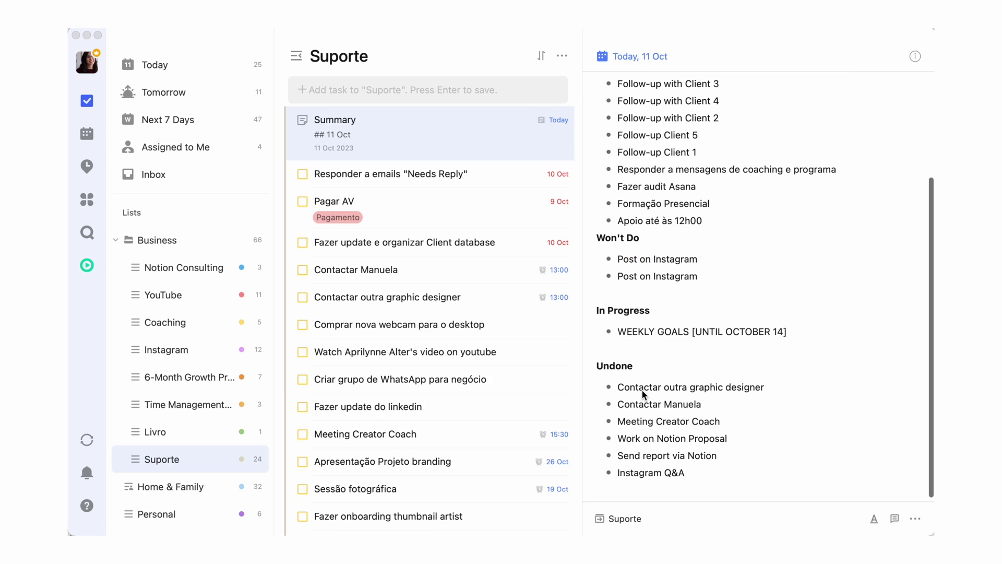
Step: Select the Contactar outra graphic designer line under Undone and highlight it yellow with the formatting toolbar
scroll(713, 292, up, 3)
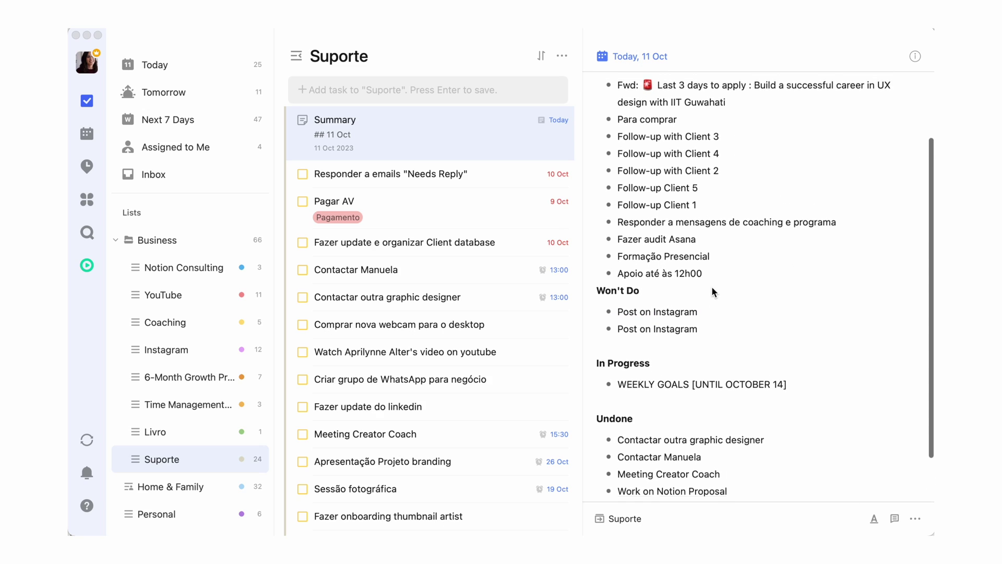
click(875, 520)
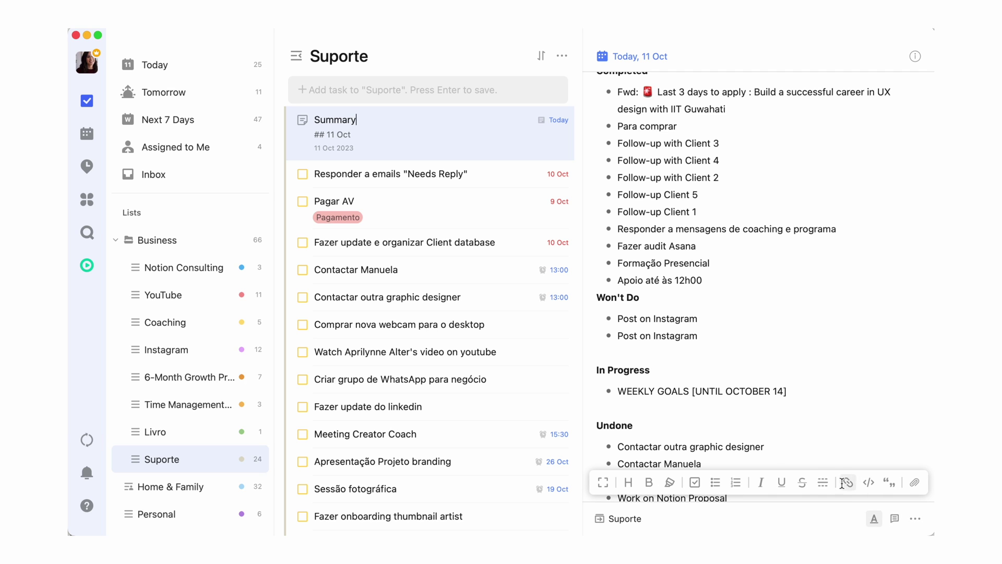
drag(618, 446, 759, 448)
click(672, 485)
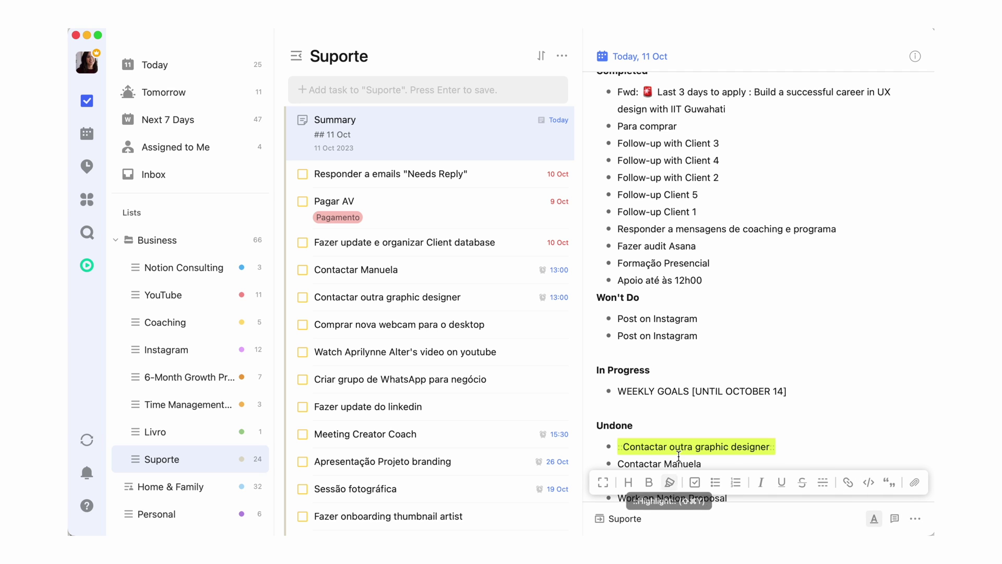
click(696, 391)
scroll(699, 397, down, 3)
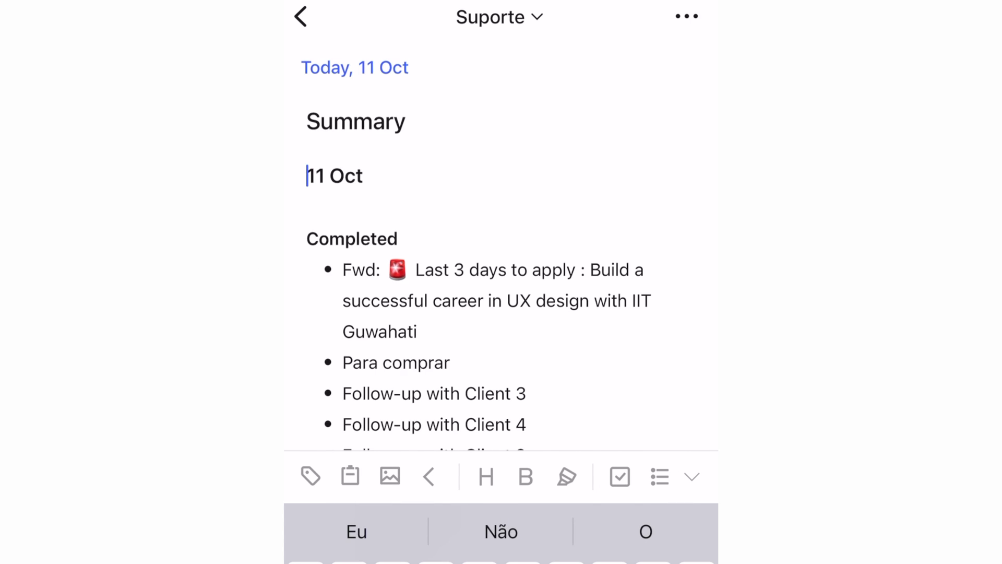
scroll(501, 242, down, 5)
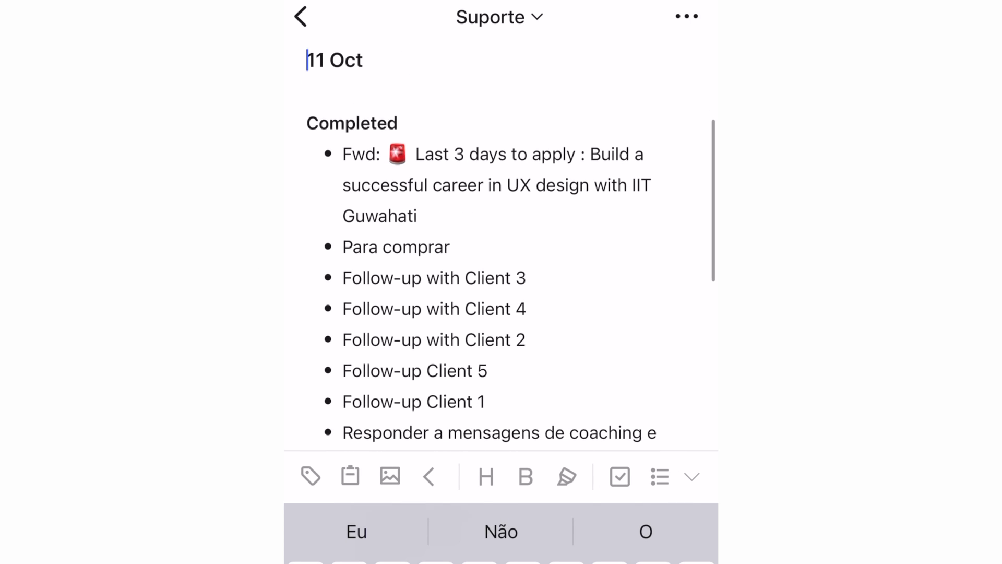
scroll(501, 243, down, 2)
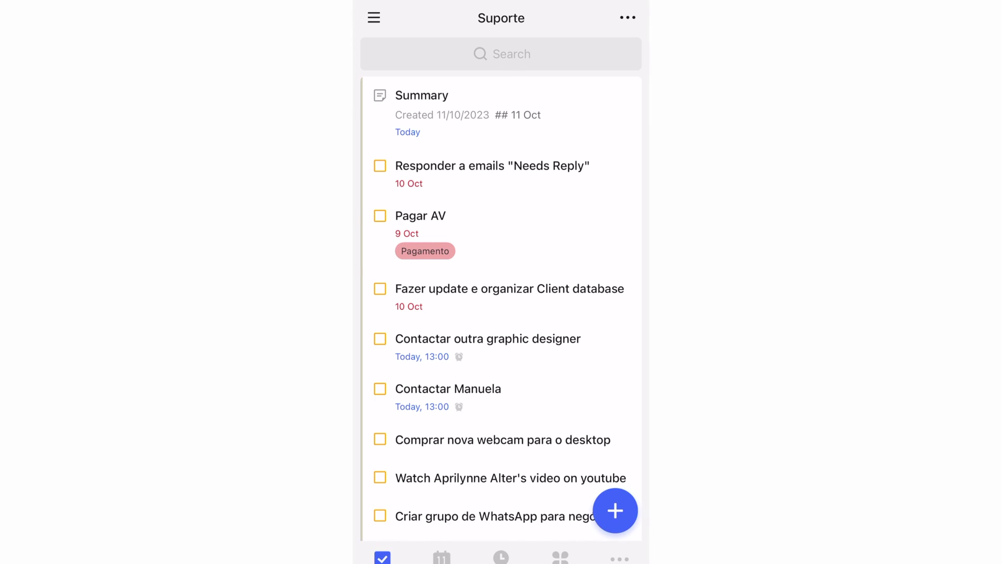
Step: Drag Responder a emails higher in the Suporte list, open it, and set its progress to about 80%
mouse_move(491, 172)
mouse_down()
mouse_move(509, 172)
mouse_move(502, 163)
mouse_up()
click(493, 164)
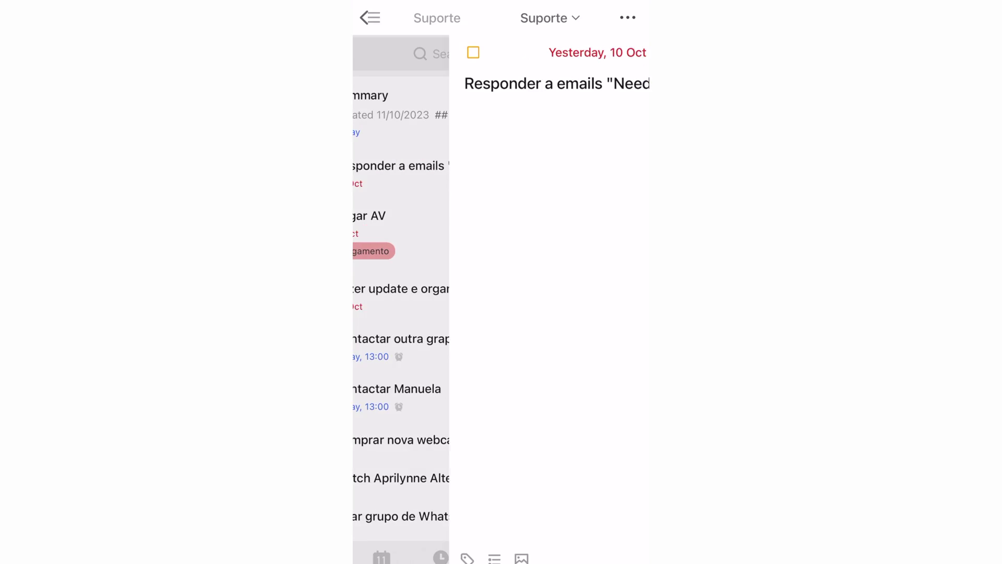
click(439, 84)
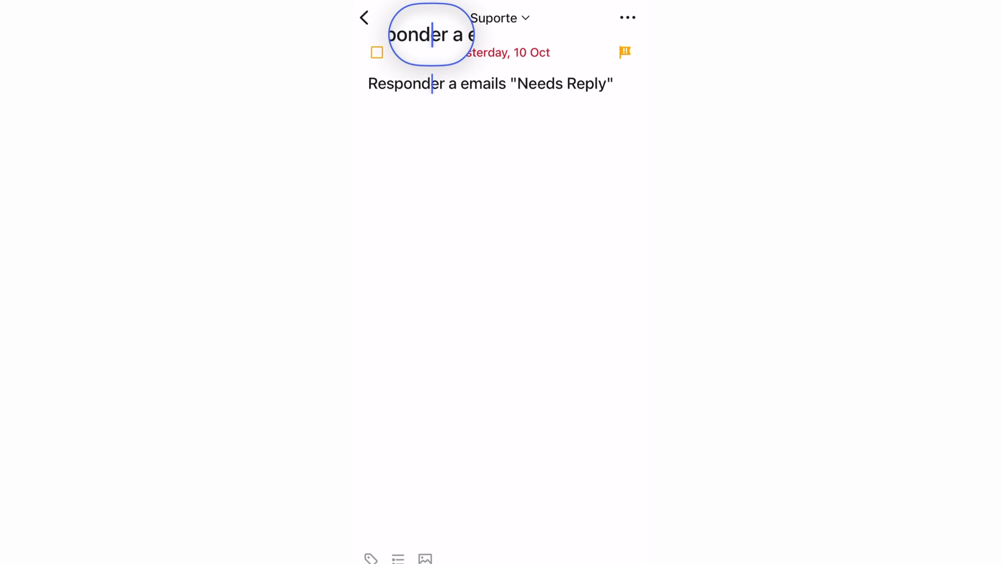
drag(501, 52, 593, 52)
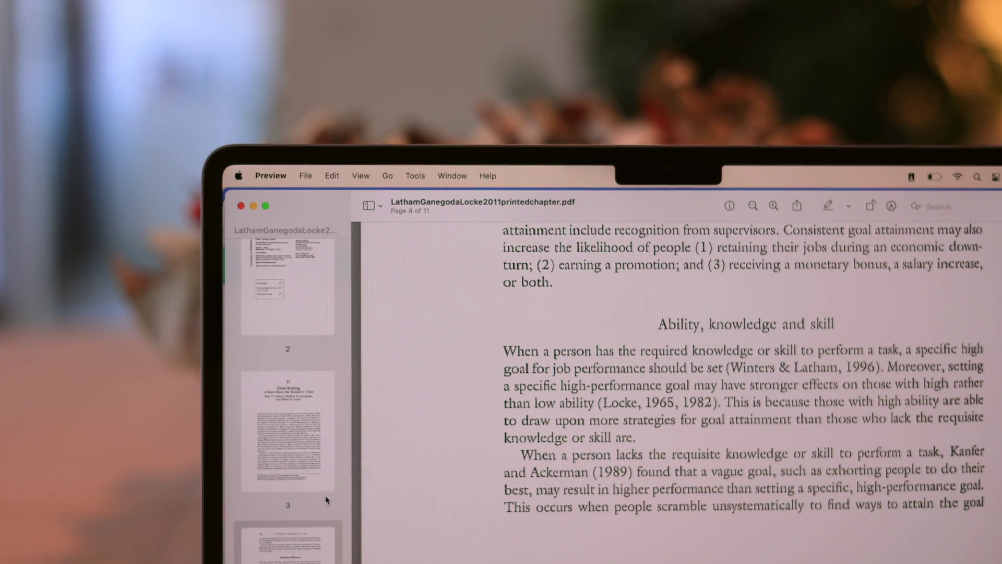
scroll(325, 495, down, 10)
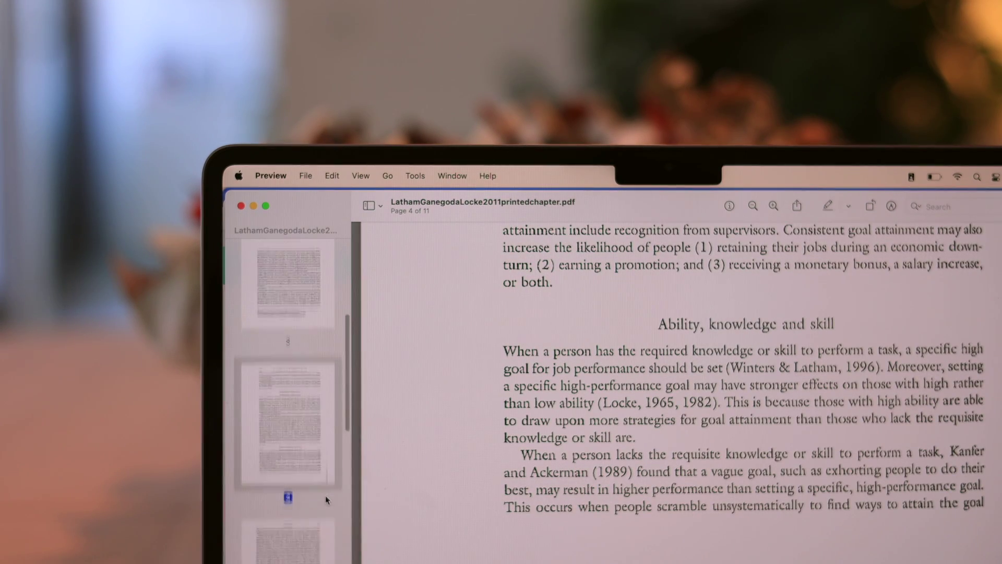
click(305, 386)
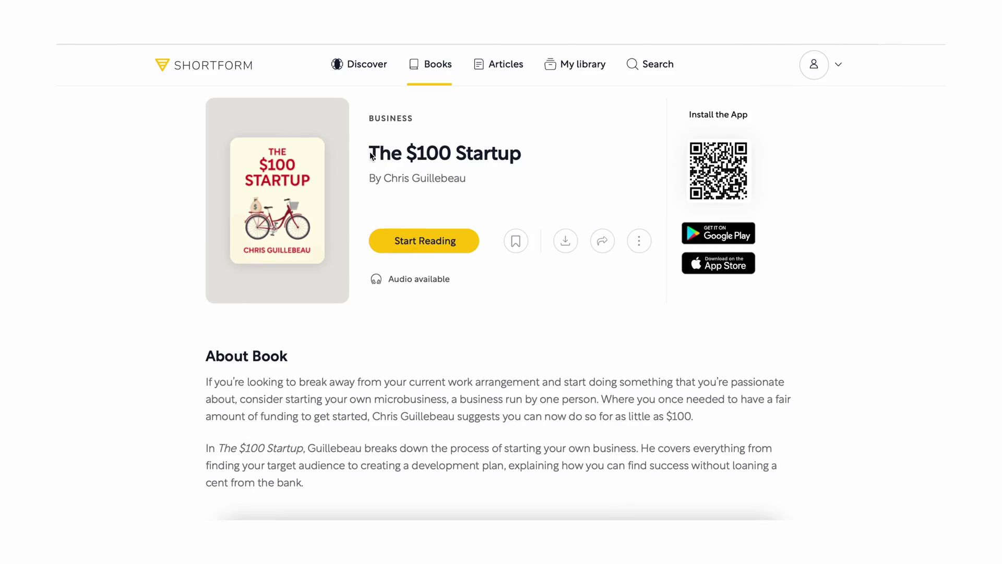
Step: Open The $100 Startup in the reader from its book page
drag(371, 155, 526, 152)
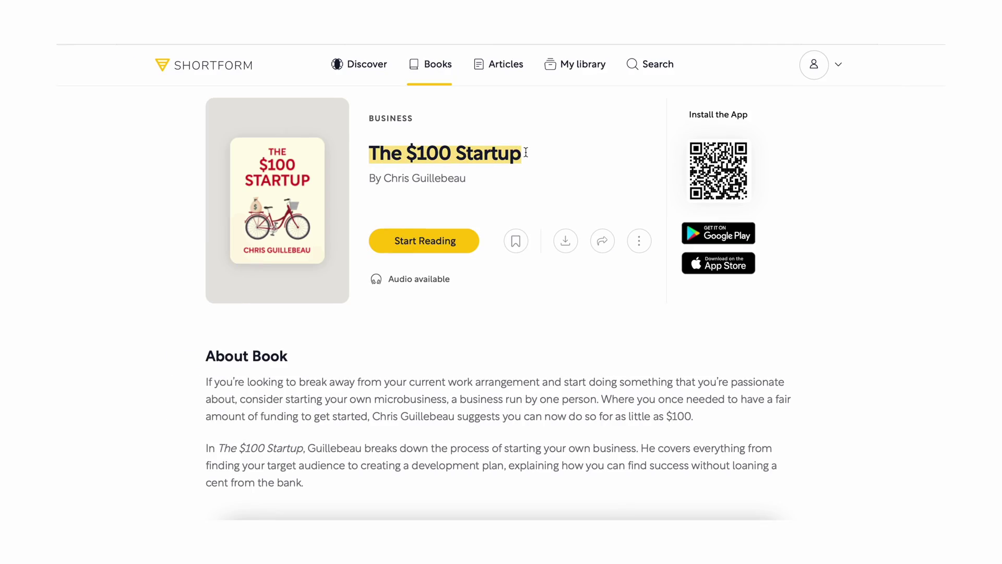
click(486, 402)
scroll(487, 402, down, 7)
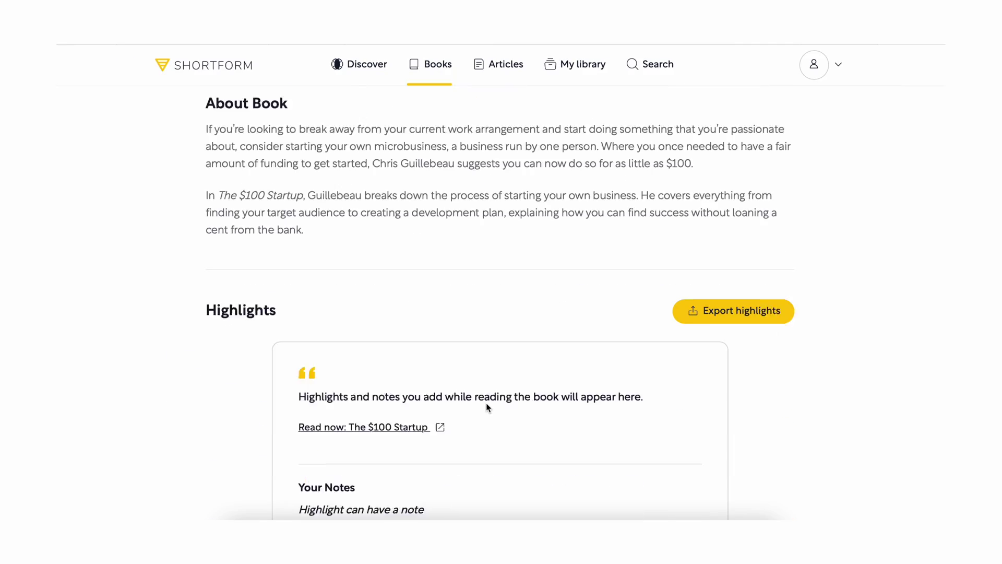
click(384, 303)
scroll(392, 306, up, 5)
scroll(392, 307, up, 2)
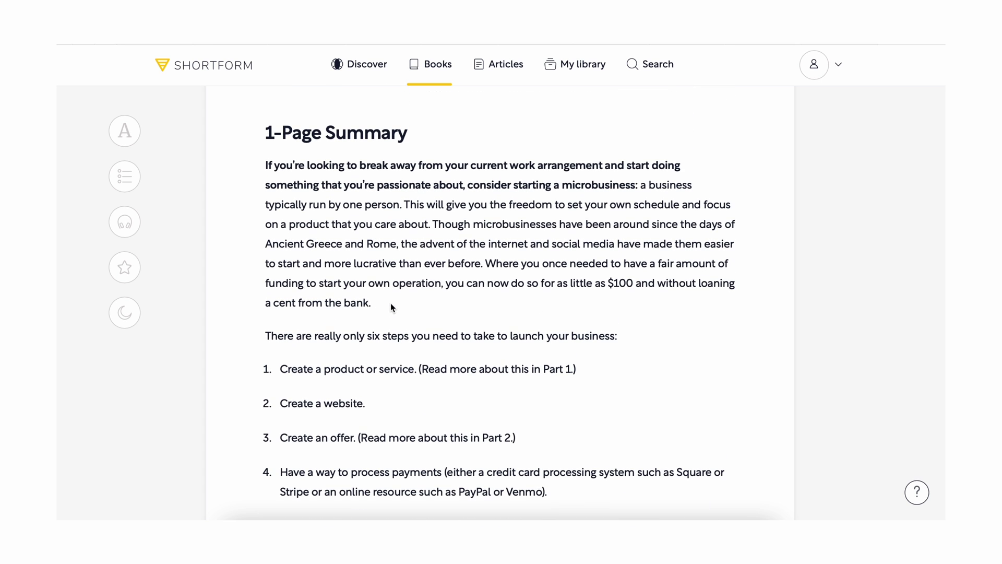
Step: Use the contents to visit Exercise: Build Anticipation and Part 3.1: Continuing Development Post-Launch
click(133, 181)
scroll(179, 376, down, 1)
click(188, 351)
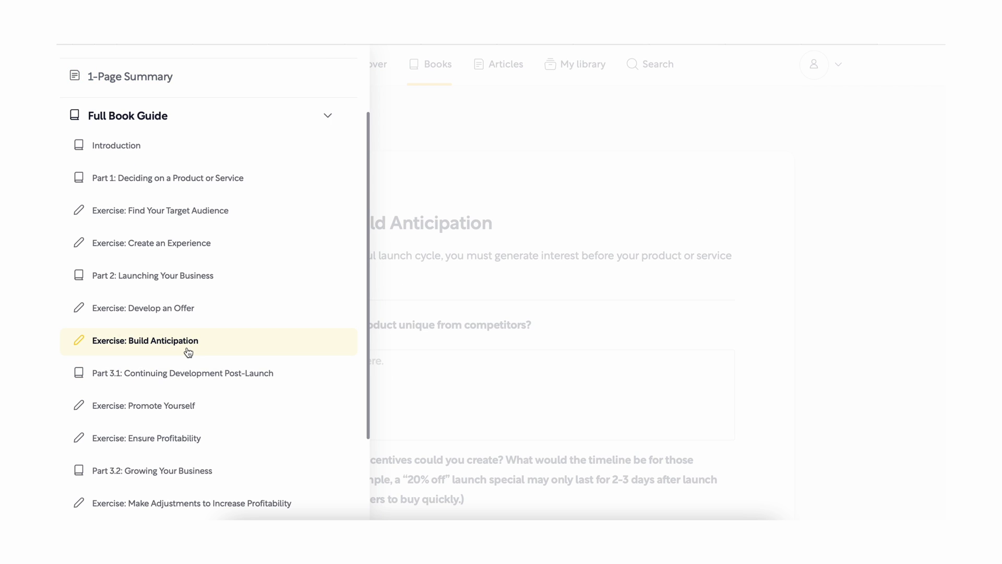
scroll(198, 412, down, 1)
click(224, 339)
click(384, 313)
scroll(384, 314, down, 8)
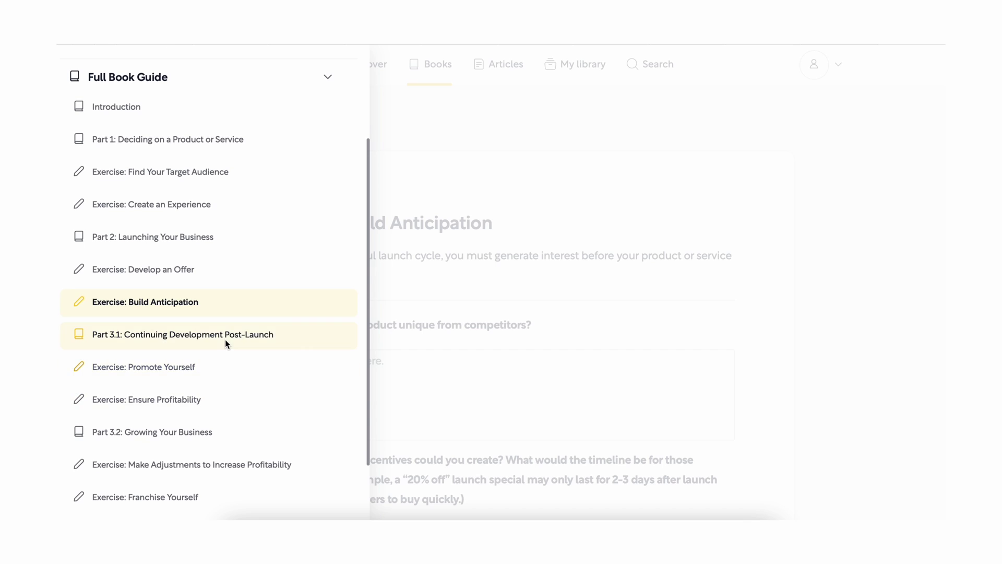
click(224, 339)
click(384, 310)
scroll(384, 309, down, 6)
scroll(384, 309, down, 3)
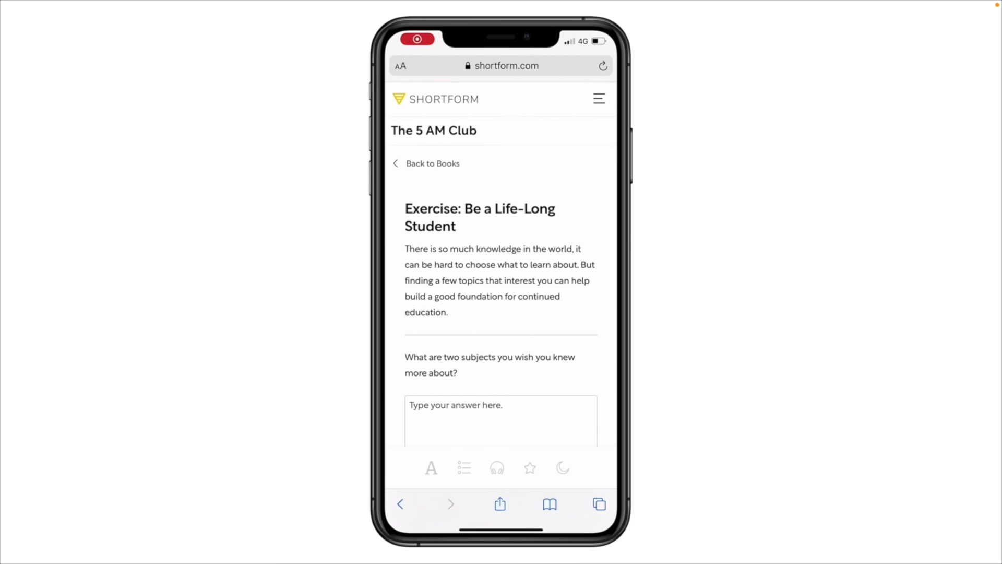
Step: Answer 'History and Art' to the first question and start typing 'work' in the next answer
scroll(501, 282, down, 1)
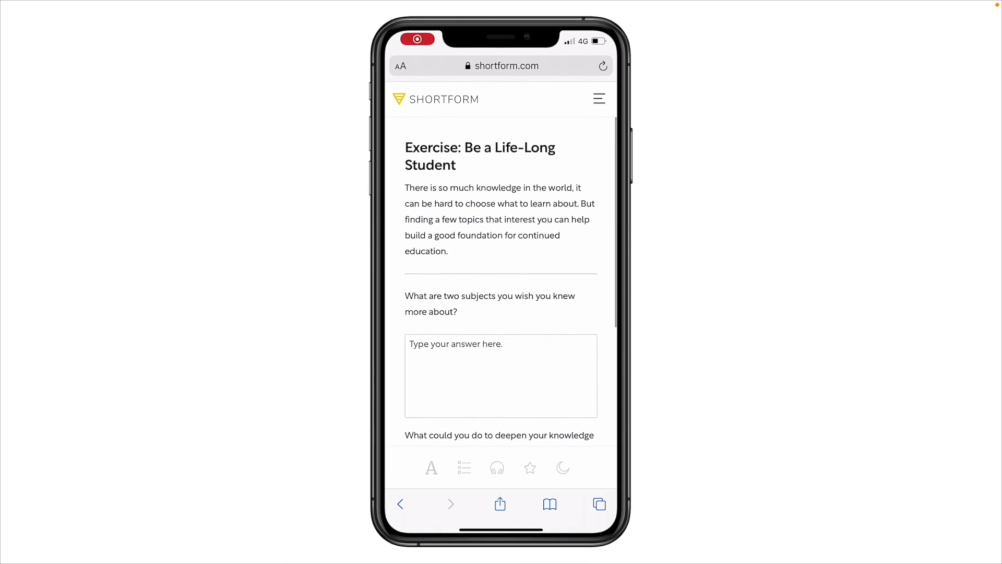
click(501, 368)
text(History and Art)
click(595, 327)
scroll(501, 282, down, 5)
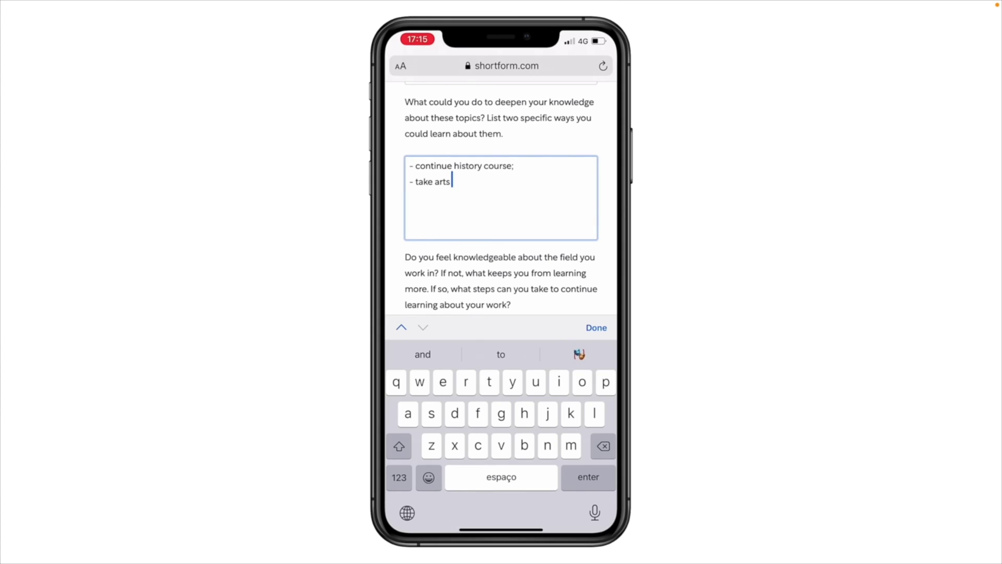
text(work)
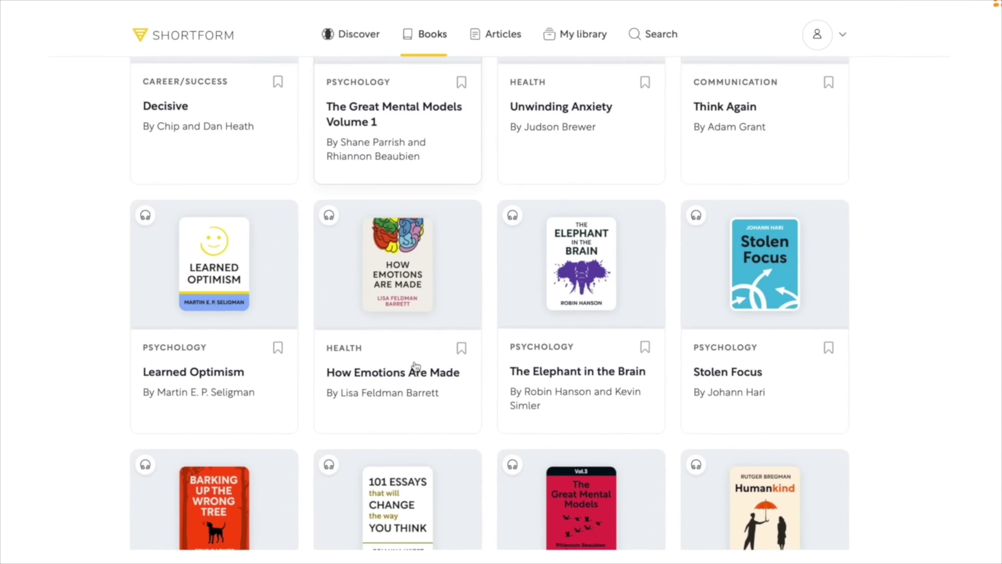
Step: Go to Exercise: Sparking Joy through the KonMari summary's table of contents
scroll(416, 372, down, 5)
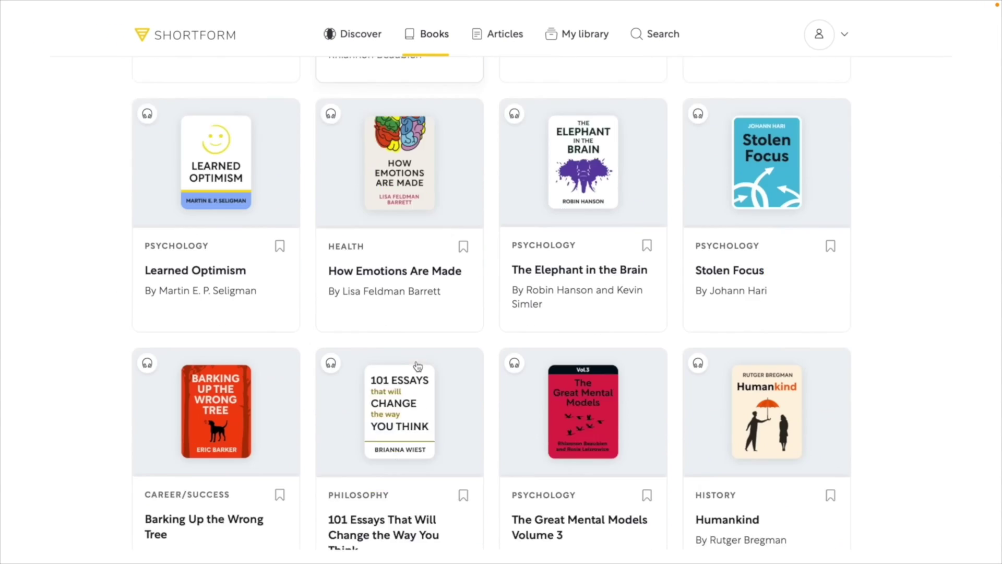
scroll(418, 365, down, 15)
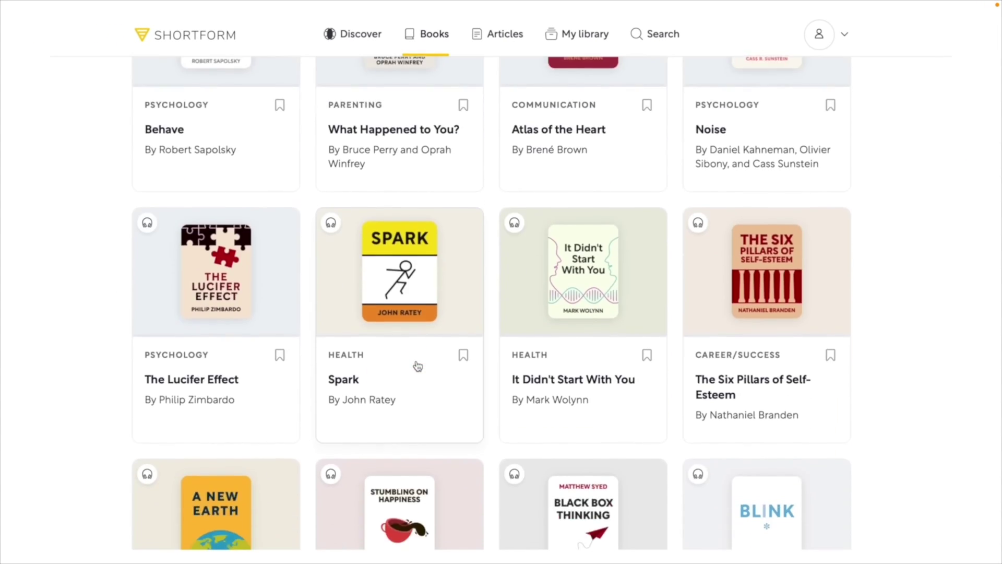
scroll(417, 366, down, 18)
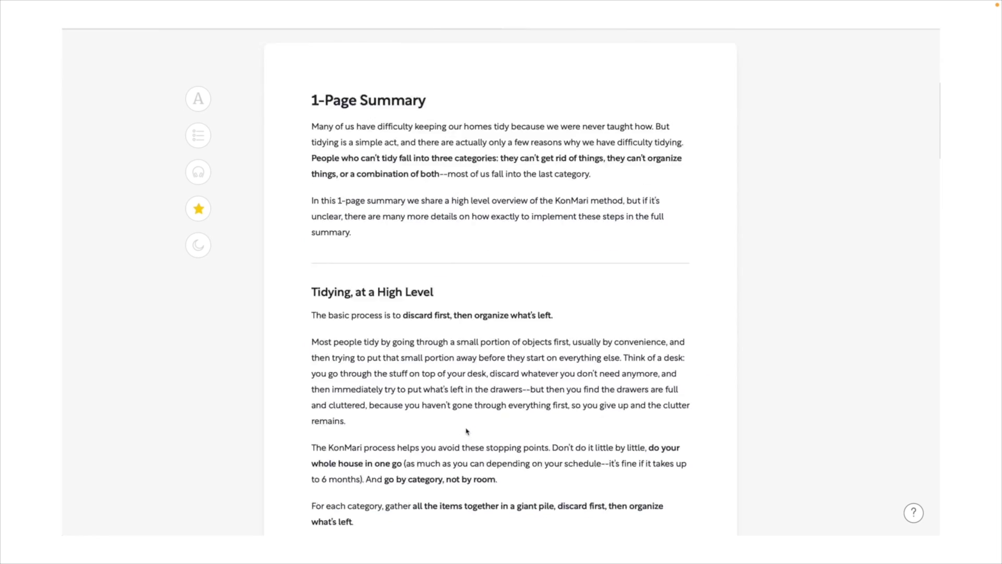
scroll(466, 429, down, 6)
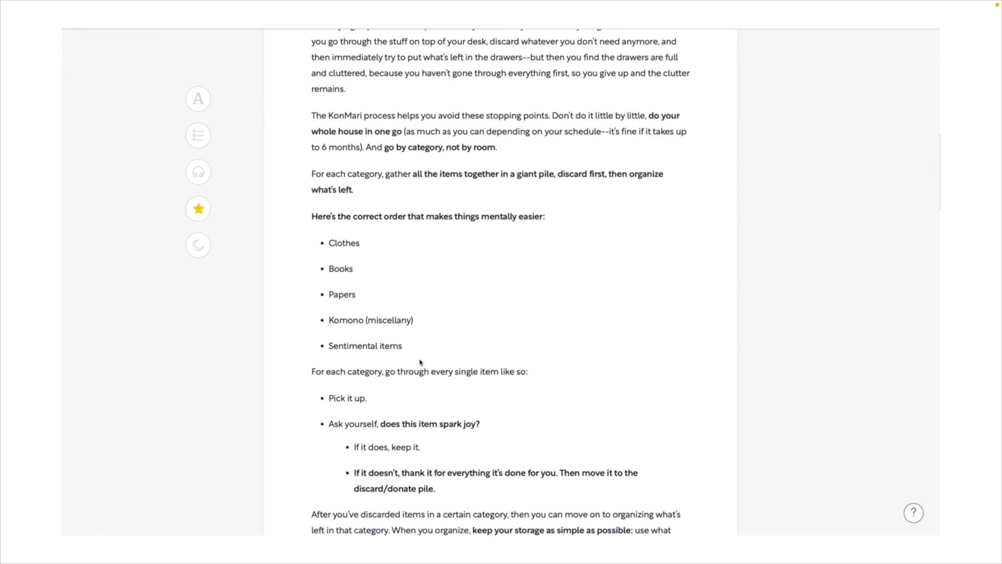
click(207, 141)
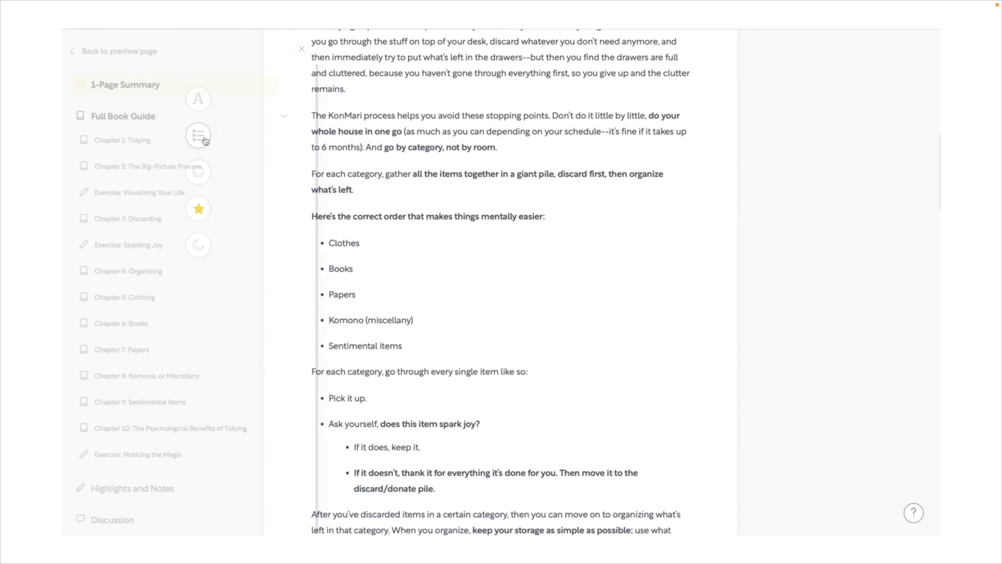
click(193, 252)
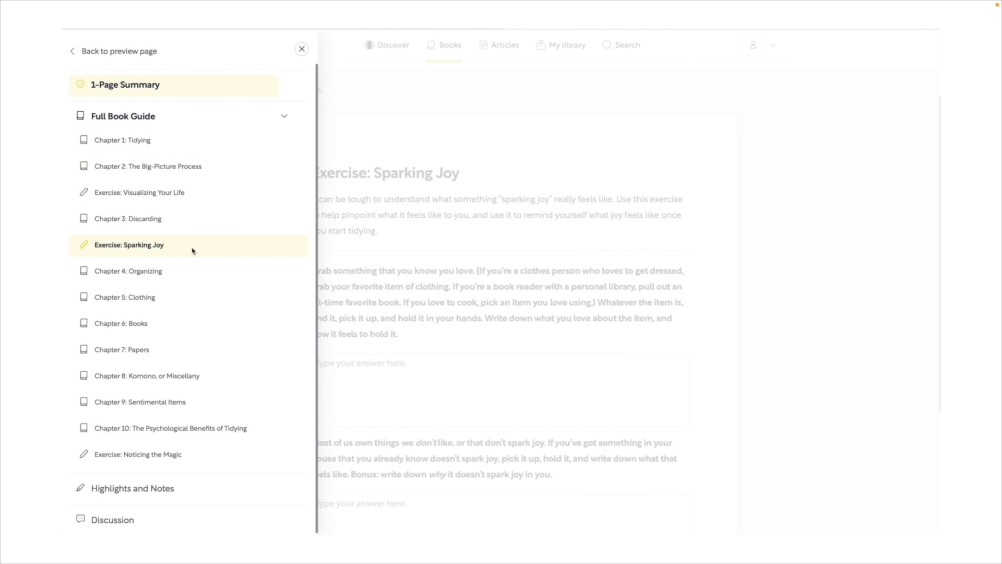
click(362, 252)
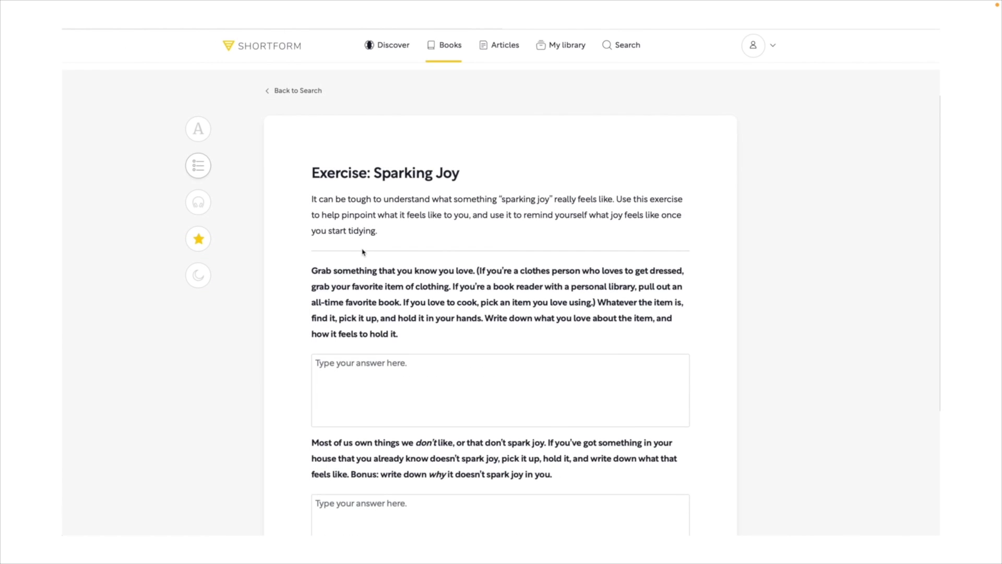
scroll(363, 252, down, 2)
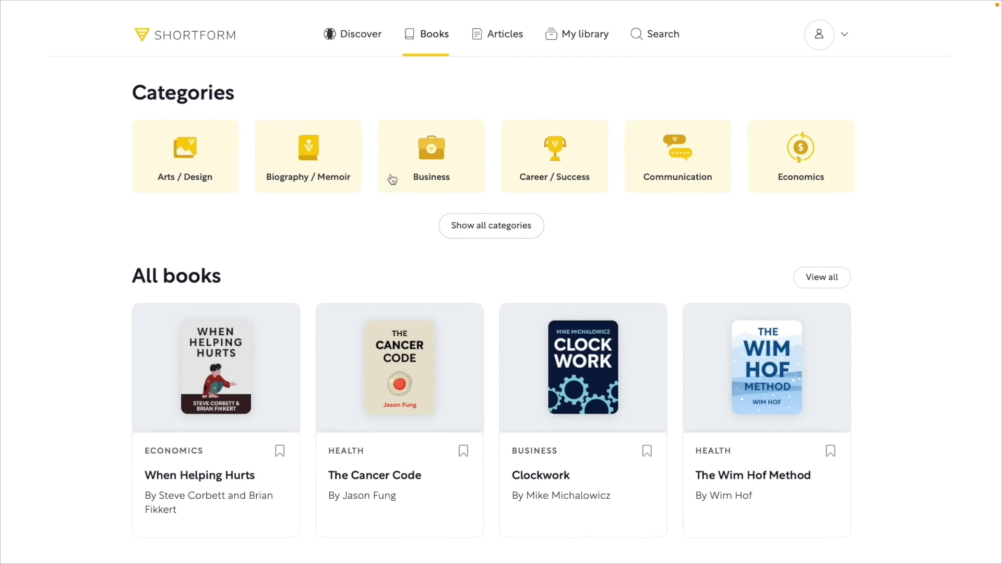
Step: Expand all book categories on the Books page and scroll down the list
click(459, 231)
scroll(484, 269, down, 1)
scroll(484, 269, down, 1)
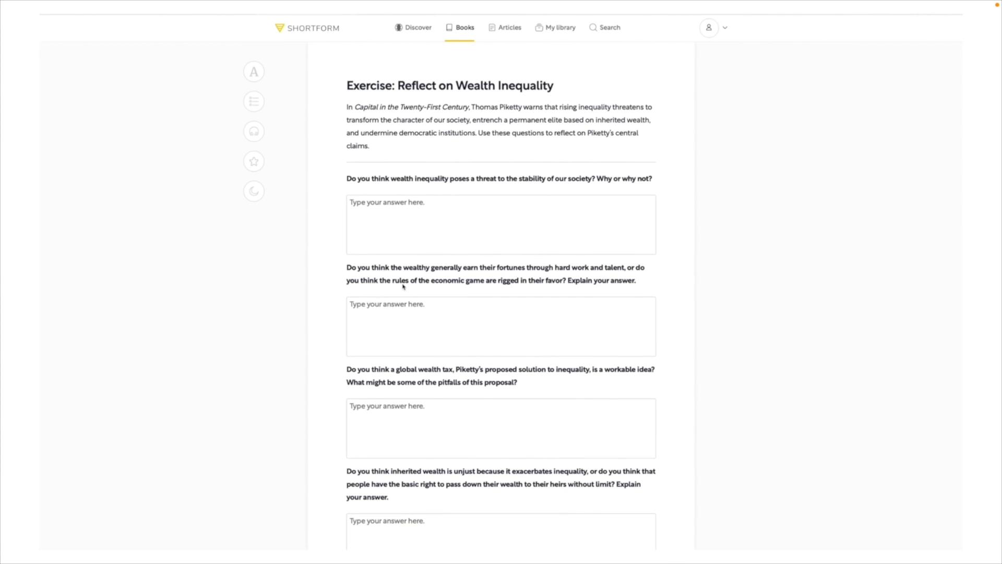
scroll(403, 286, down, 1)
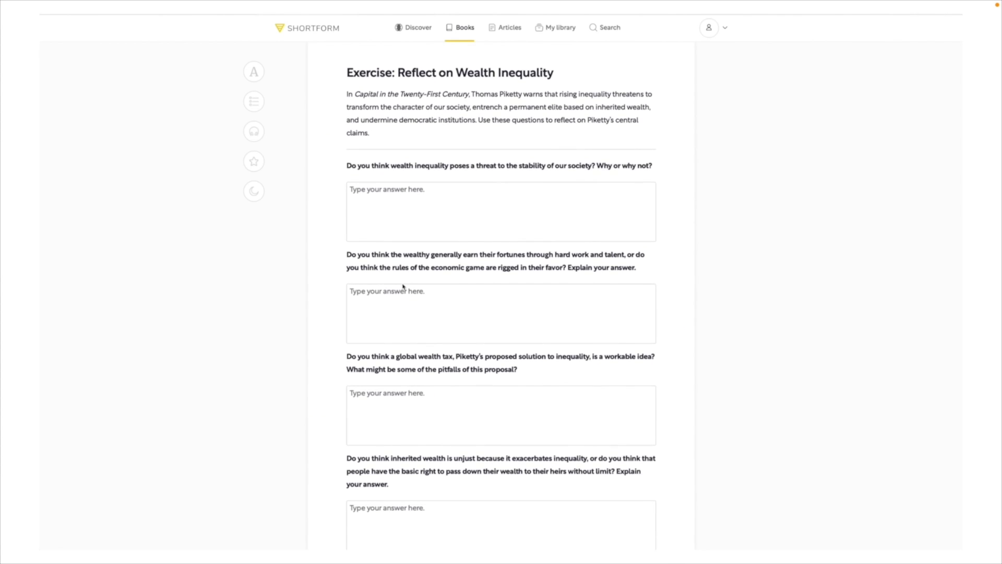